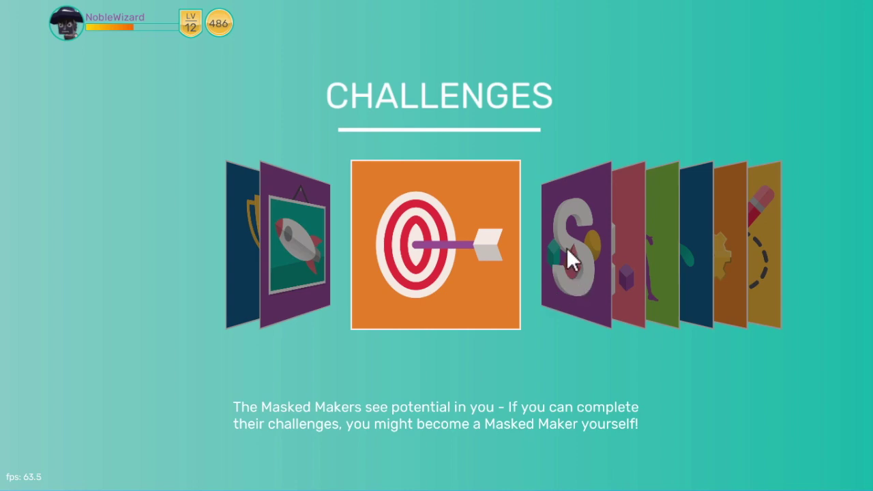
Open the Shaper challenge and add a capsule from Basic Shapes.
click(568, 247)
click(429, 288)
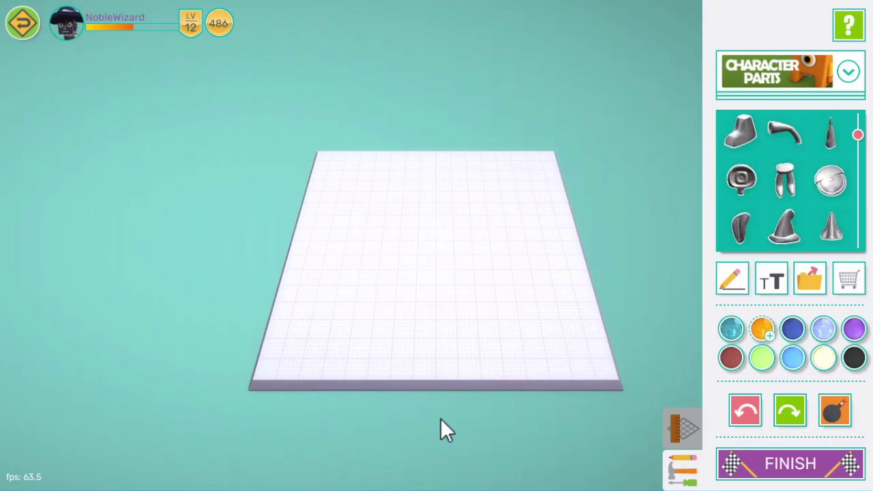
click(774, 84)
click(770, 171)
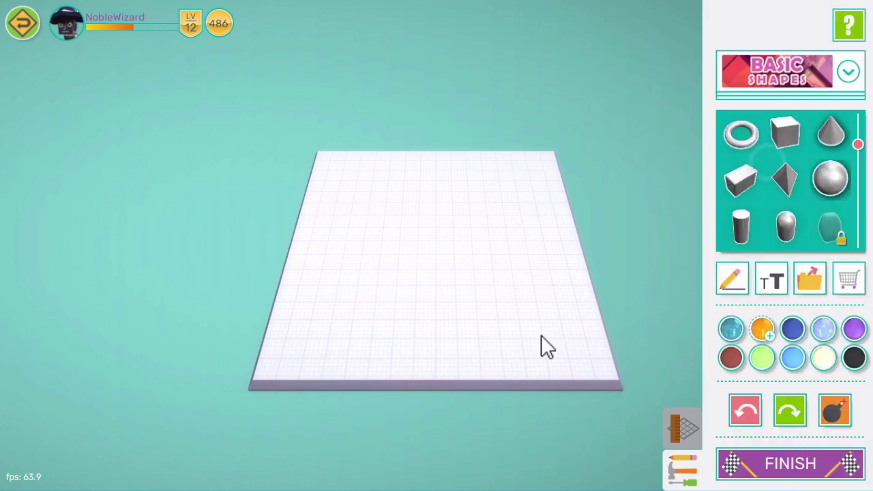
click(787, 227)
Orbit and tilt until the orange capsule stands upright above the board.
mouse_move(476, 375)
mouse_down()
mouse_move(468, 321)
mouse_move(491, 292)
mouse_move(460, 470)
mouse_move(490, 389)
mouse_move(446, 415)
mouse_move(417, 407)
mouse_move(418, 284)
mouse_up()
mouse_move(574, 336)
mouse_down()
mouse_move(356, 364)
mouse_move(392, 362)
mouse_up()
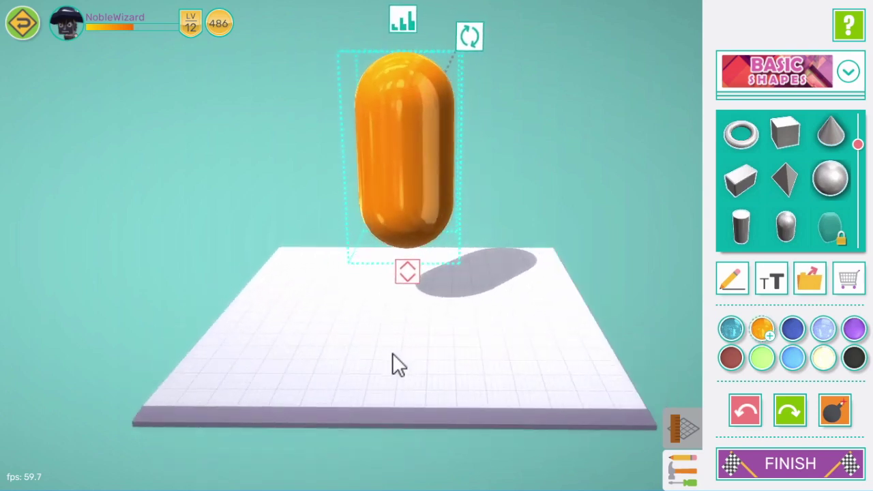
drag(480, 45, 462, 23)
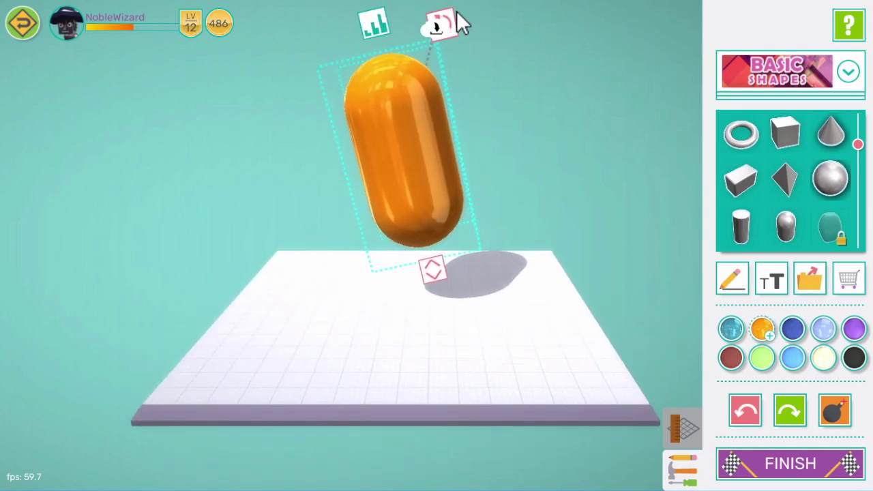
mouse_move(204, 361)
mouse_down()
mouse_move(420, 367)
mouse_move(439, 415)
mouse_move(412, 410)
mouse_up()
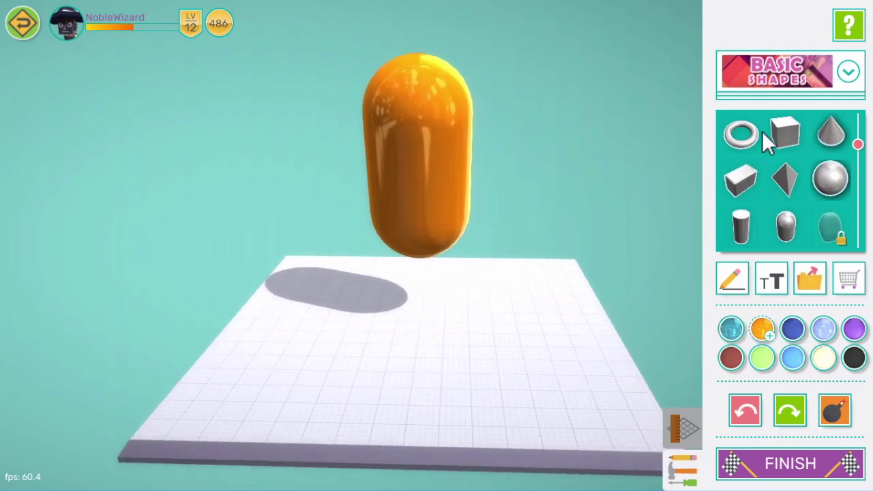
Add a curved horn from Character Parts, shrink it and tip it flat.
click(775, 84)
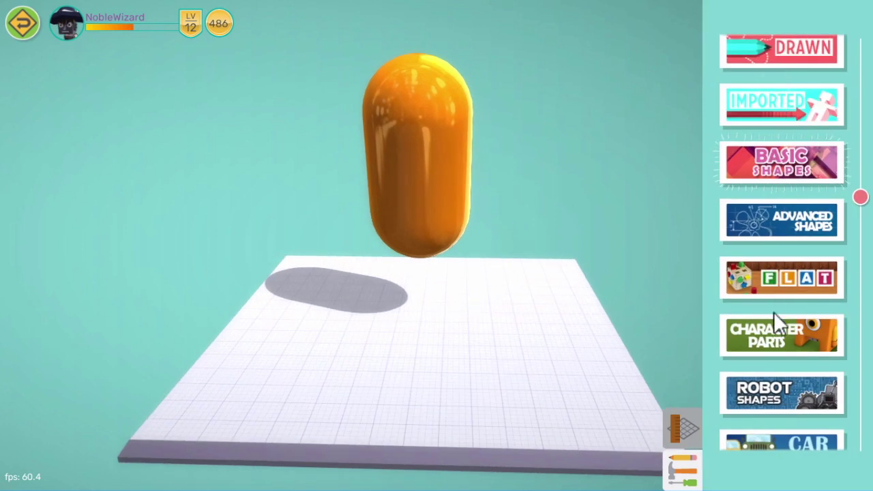
click(776, 341)
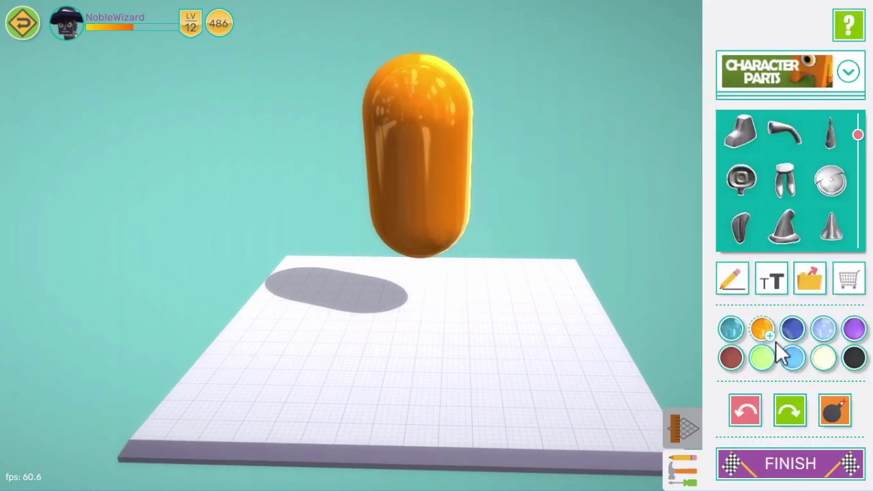
click(782, 129)
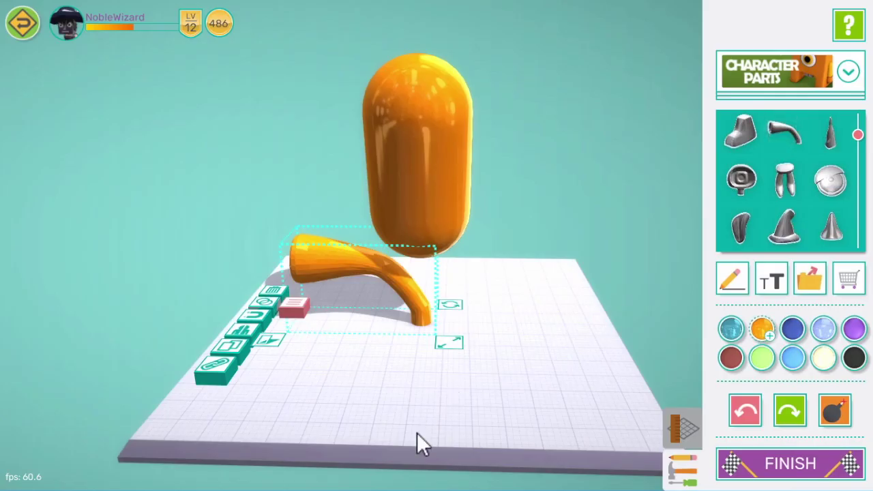
mouse_move(369, 432)
mouse_down()
mouse_move(433, 438)
mouse_move(470, 426)
mouse_move(399, 425)
mouse_move(389, 438)
mouse_up()
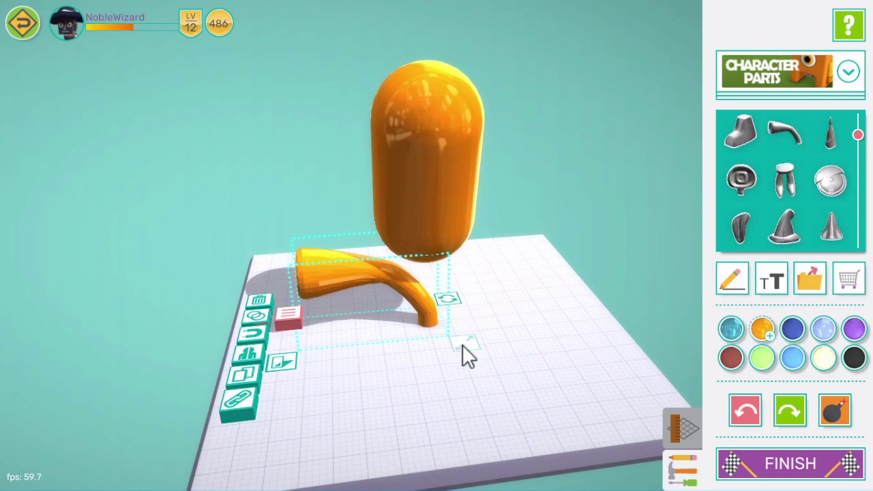
mouse_move(463, 345)
mouse_down()
mouse_move(434, 334)
mouse_move(453, 377)
mouse_move(523, 384)
mouse_up()
drag(437, 212, 433, 248)
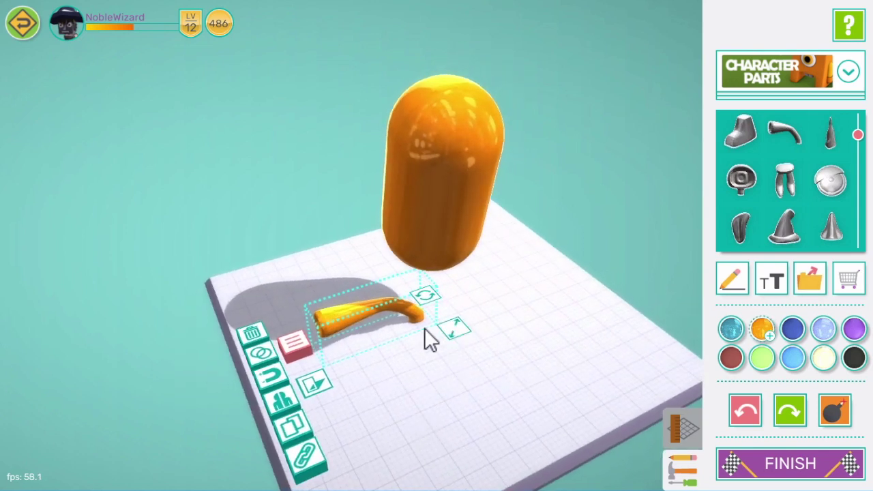
Rotate the horn upright and slide it against the capsule body.
click(424, 298)
mouse_move(436, 253)
mouse_down()
mouse_move(334, 230)
mouse_move(248, 242)
mouse_move(218, 262)
mouse_up()
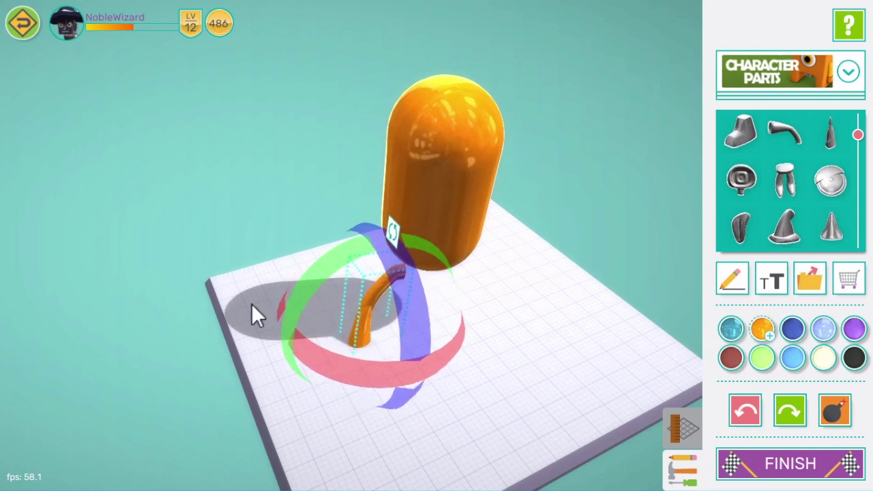
drag(331, 371, 405, 381)
mouse_move(441, 312)
mouse_down()
mouse_move(417, 266)
mouse_move(434, 274)
mouse_up()
click(491, 440)
mouse_move(366, 345)
mouse_down()
mouse_move(378, 332)
mouse_move(383, 362)
mouse_up()
mouse_move(439, 427)
mouse_down()
mouse_move(526, 352)
mouse_move(446, 321)
mouse_up()
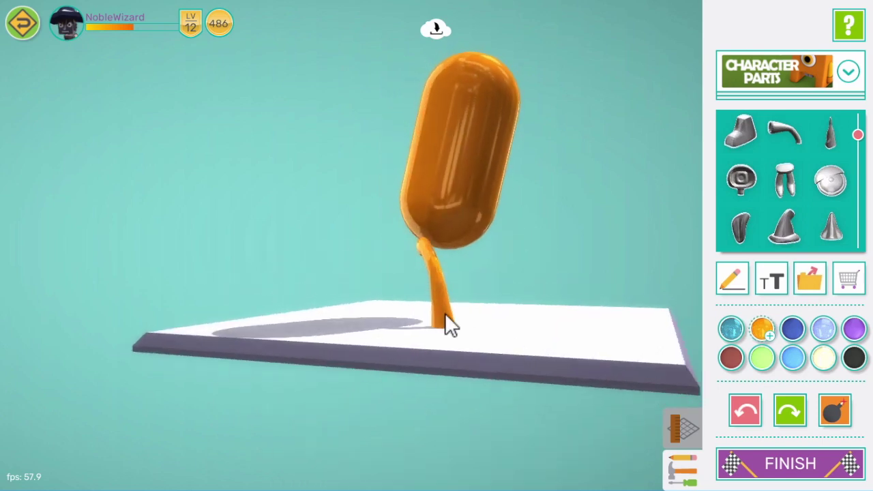
mouse_move(567, 321)
mouse_down()
mouse_move(381, 312)
mouse_move(451, 361)
mouse_move(439, 357)
mouse_move(423, 388)
mouse_move(368, 370)
mouse_up()
Tilt the horn left and bend it down toward the board as a leg.
click(328, 315)
mouse_move(240, 294)
mouse_down()
mouse_move(262, 198)
mouse_move(436, 409)
mouse_move(494, 376)
mouse_move(399, 322)
mouse_move(403, 287)
mouse_move(461, 385)
mouse_move(316, 284)
mouse_move(266, 298)
mouse_move(350, 307)
mouse_move(335, 302)
mouse_move(360, 380)
mouse_move(468, 411)
mouse_move(620, 411)
mouse_up()
mouse_move(326, 300)
mouse_down()
mouse_move(260, 296)
mouse_move(440, 413)
mouse_move(444, 389)
mouse_move(462, 415)
mouse_move(414, 380)
mouse_up()
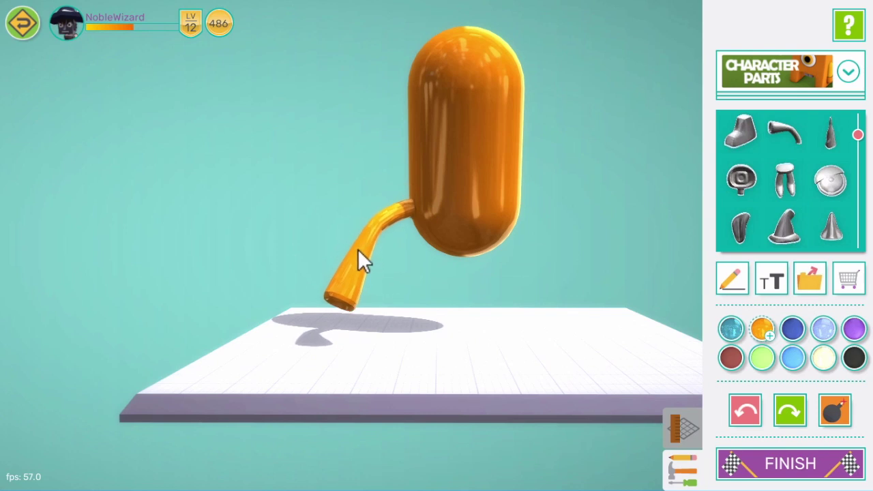
mouse_move(434, 341)
mouse_down()
mouse_move(436, 375)
mouse_move(437, 361)
mouse_move(483, 409)
mouse_move(451, 369)
mouse_up()
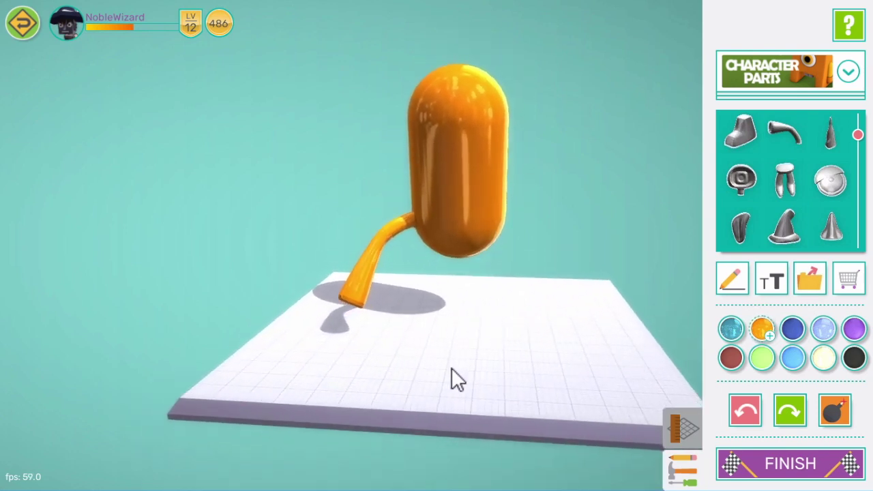
click(349, 268)
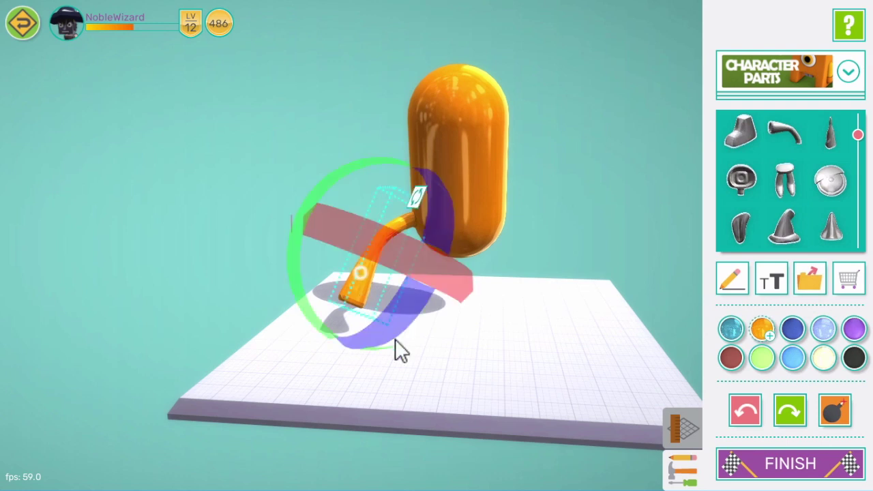
click(417, 202)
Duplicate the leg and rotate the copy upright on the opposite side.
mouse_move(435, 398)
mouse_down()
mouse_move(513, 362)
mouse_move(583, 359)
mouse_move(507, 368)
mouse_up()
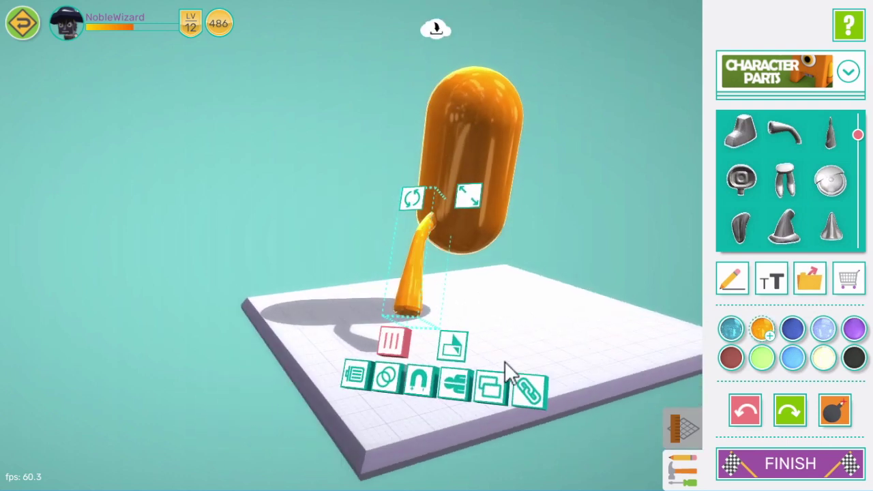
click(489, 387)
mouse_move(577, 337)
mouse_down()
mouse_move(483, 353)
mouse_move(365, 274)
mouse_move(474, 269)
mouse_up()
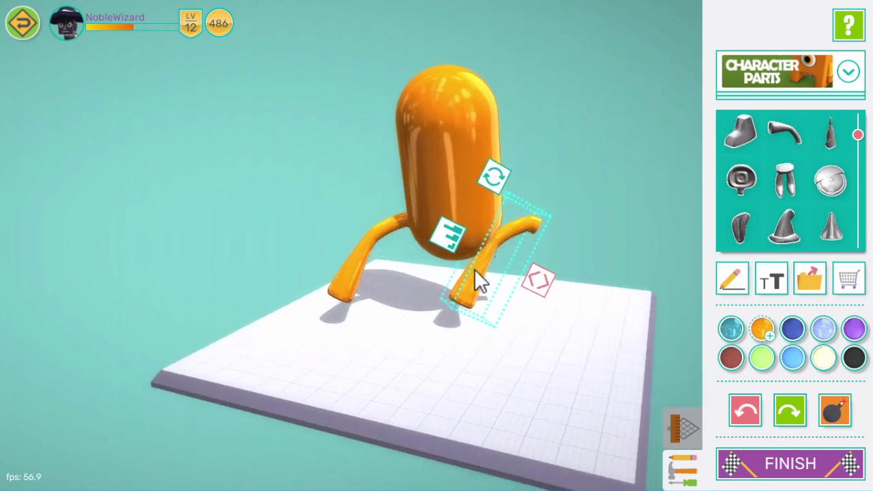
drag(614, 348, 520, 199)
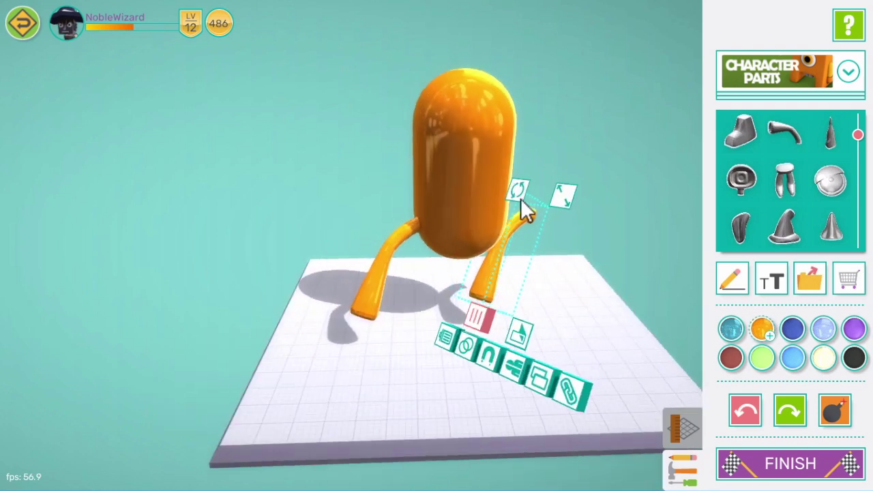
click(518, 193)
drag(468, 410, 454, 324)
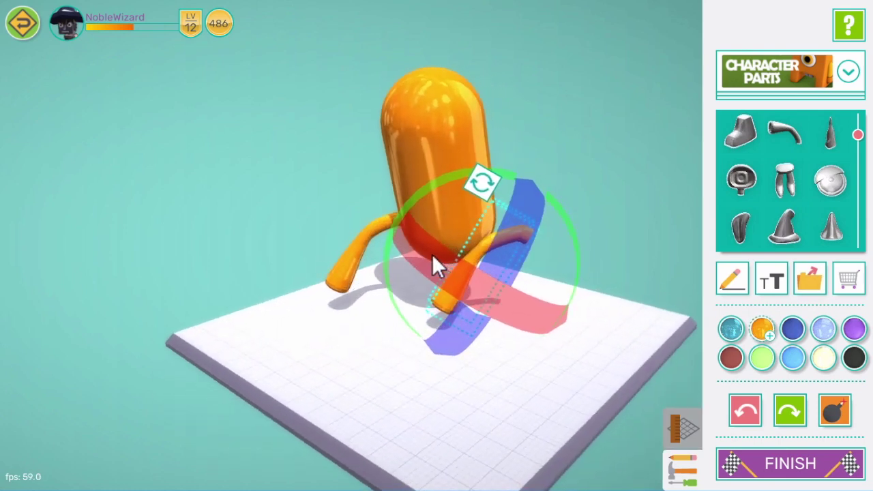
drag(433, 257, 707, 345)
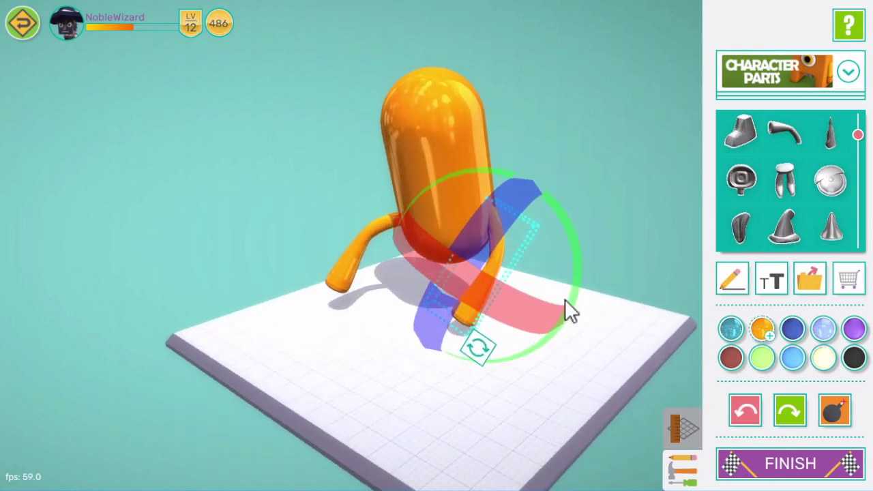
mouse_move(565, 248)
mouse_down()
mouse_move(436, 296)
mouse_move(427, 219)
mouse_up()
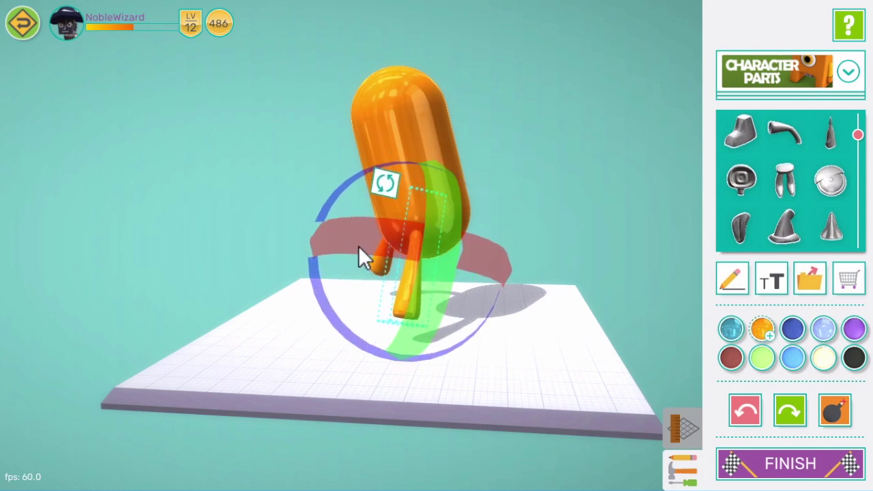
drag(324, 209, 305, 225)
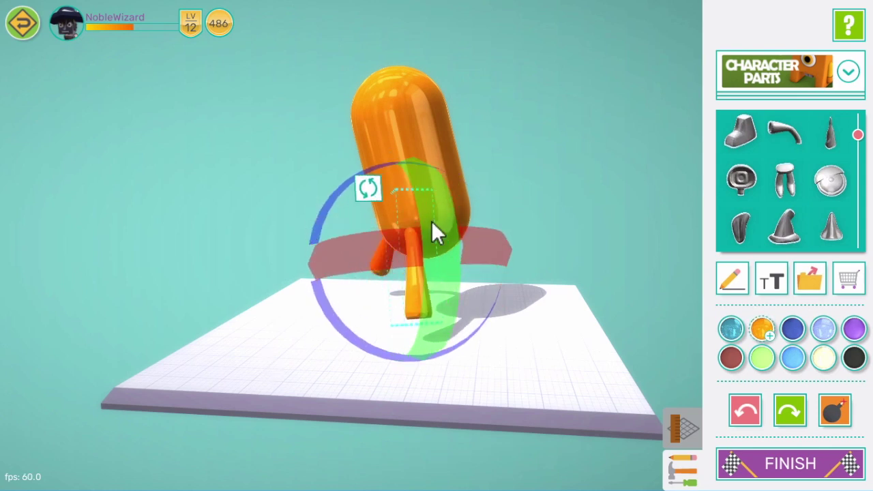
click(302, 371)
Nudge the front leg slightly right and check both legs from the front.
mouse_move(302, 371)
mouse_down()
mouse_move(457, 381)
mouse_move(483, 360)
mouse_move(395, 452)
mouse_up()
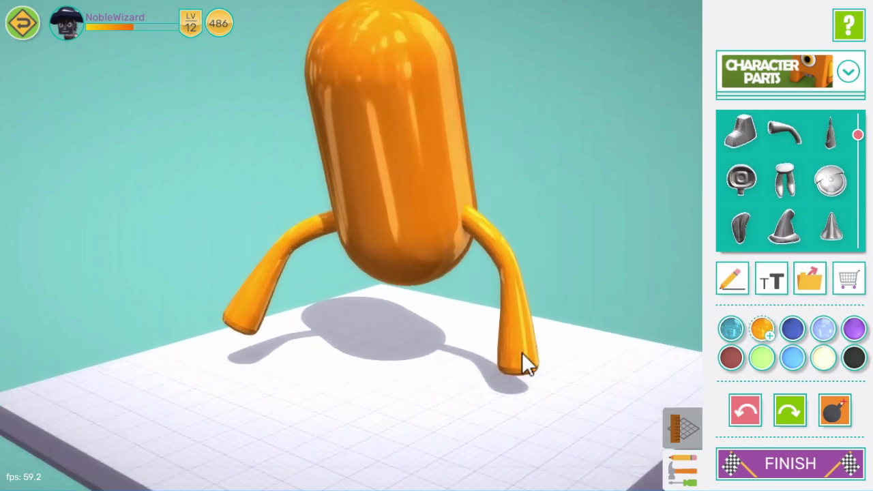
mouse_move(525, 359)
mouse_down()
mouse_move(480, 406)
mouse_move(485, 390)
mouse_move(435, 425)
mouse_move(557, 386)
mouse_move(383, 436)
mouse_move(381, 360)
mouse_up()
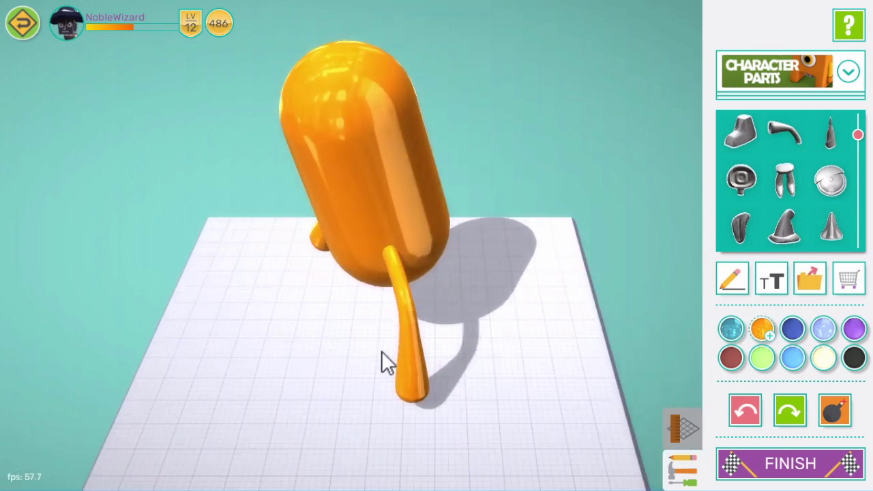
drag(407, 311, 423, 308)
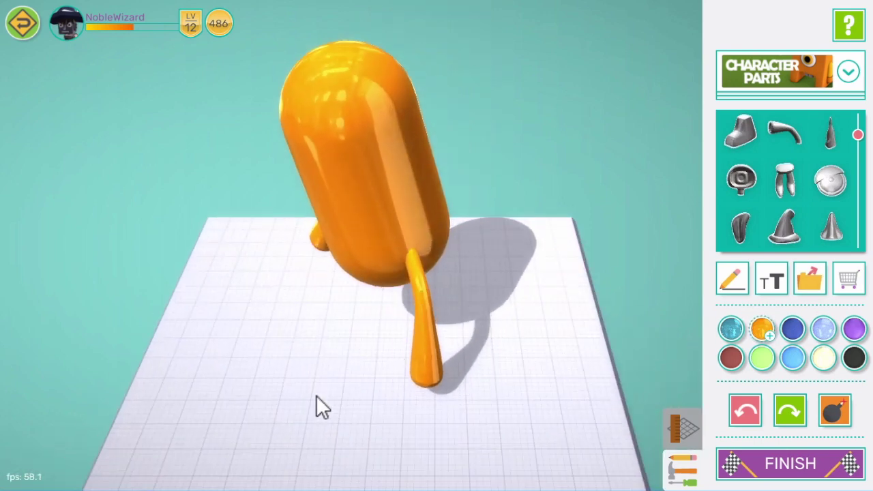
mouse_move(316, 405)
mouse_down()
mouse_move(442, 360)
mouse_move(483, 356)
mouse_move(482, 338)
mouse_move(504, 343)
mouse_up()
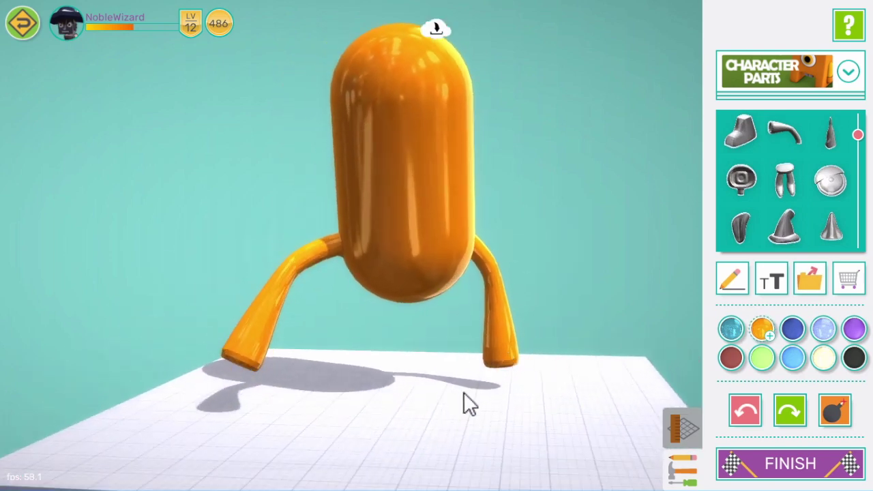
mouse_move(413, 417)
mouse_down()
mouse_move(446, 431)
mouse_move(384, 450)
mouse_move(297, 434)
mouse_move(446, 415)
mouse_up()
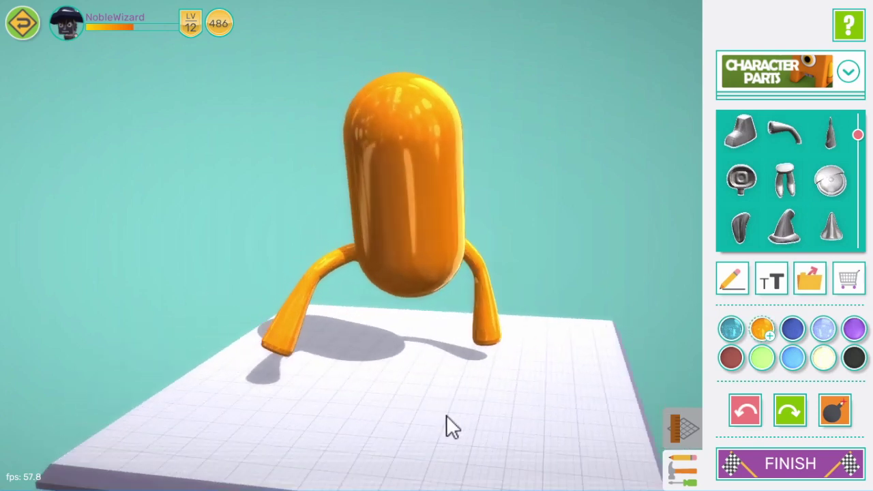
Add a shoe part and bring it down onto the floor.
click(737, 128)
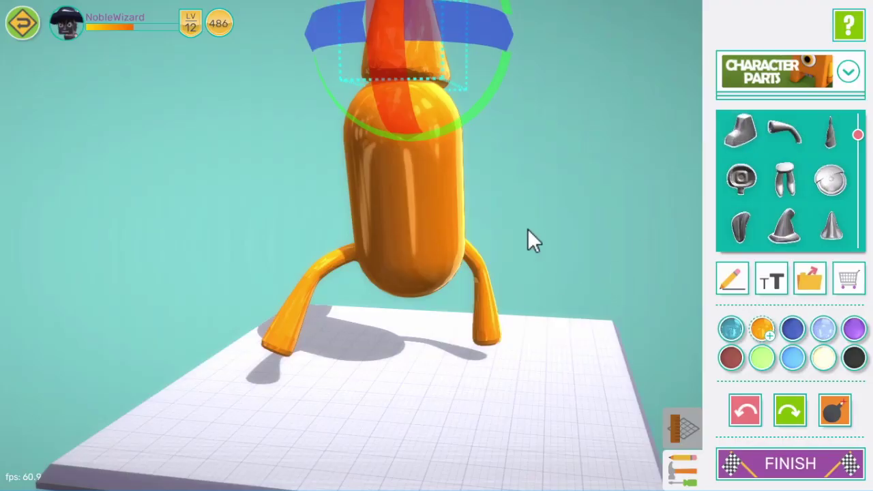
drag(553, 186, 565, 321)
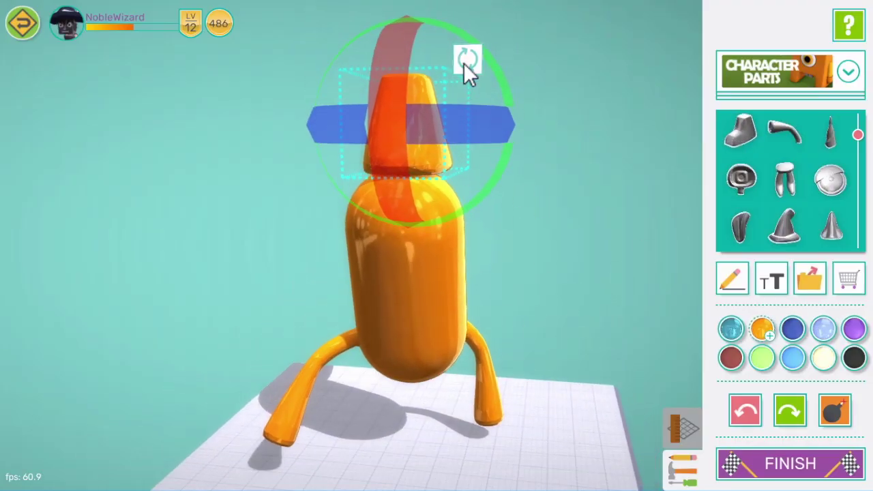
click(467, 60)
mouse_move(419, 110)
mouse_down()
mouse_move(286, 382)
mouse_move(282, 422)
mouse_up()
mouse_move(399, 402)
mouse_down()
mouse_move(411, 457)
mouse_move(504, 224)
mouse_move(428, 354)
mouse_move(334, 292)
mouse_move(225, 334)
mouse_up()
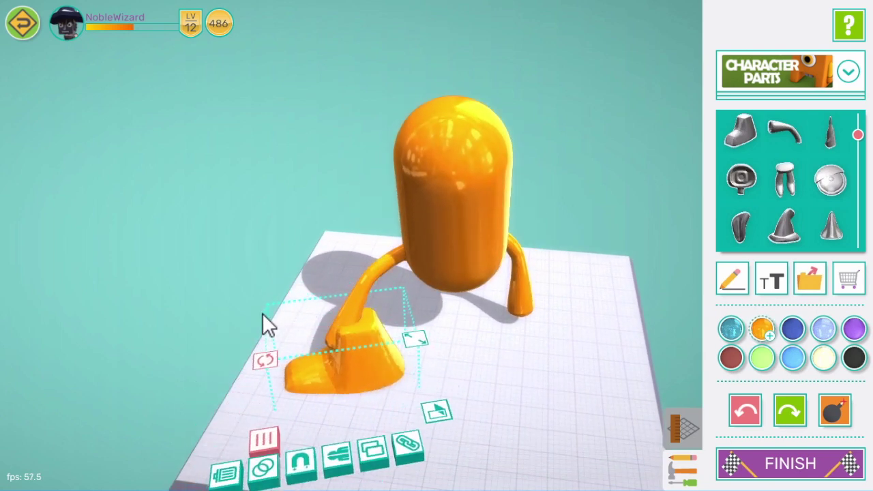
Position the shoe under one leg's end and orbit to inspect it.
click(228, 321)
scroll(218, 388, up, 5)
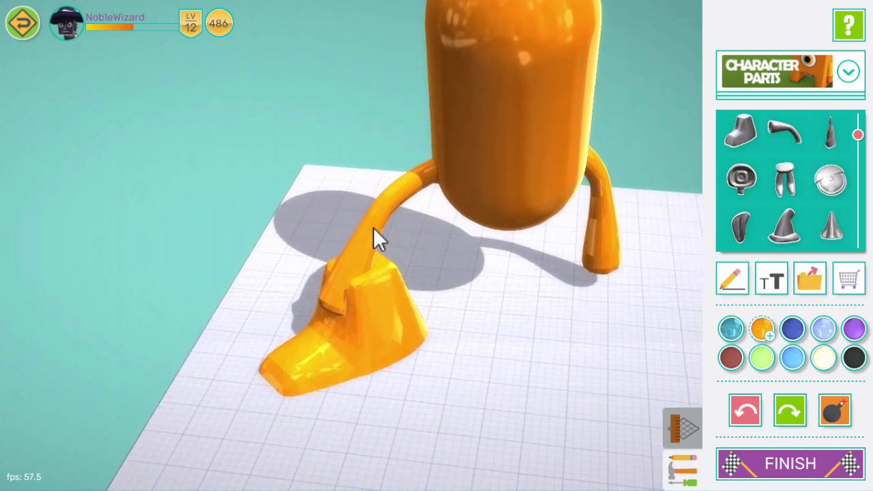
drag(397, 321, 384, 322)
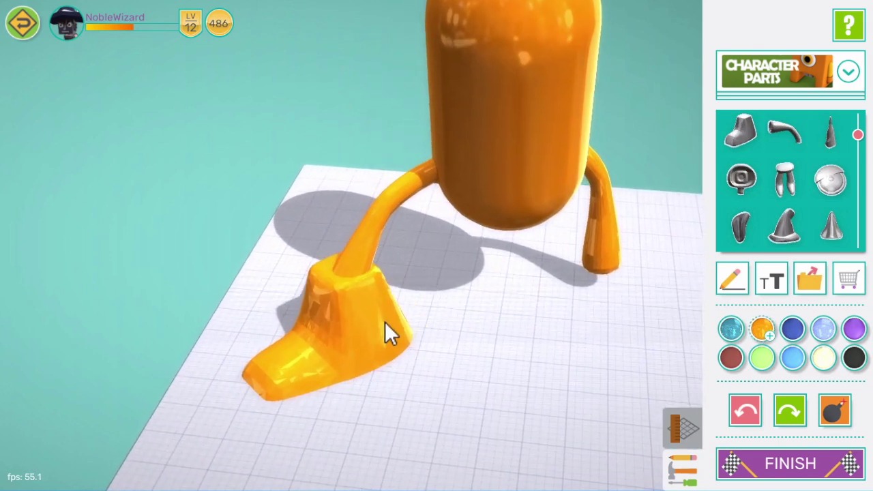
mouse_move(506, 359)
mouse_down()
mouse_move(294, 323)
mouse_move(159, 354)
mouse_up()
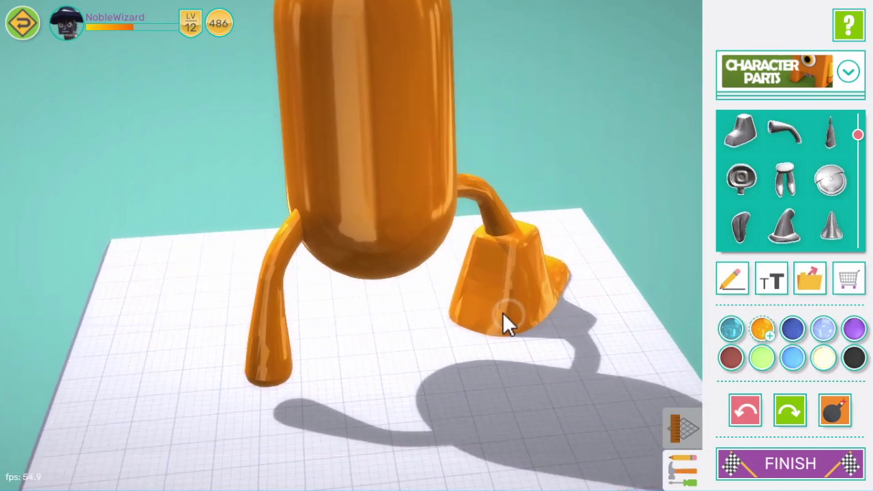
drag(156, 370, 489, 348)
Lock proportions and shrink the shoe so it fits snugly under its leg.
click(399, 341)
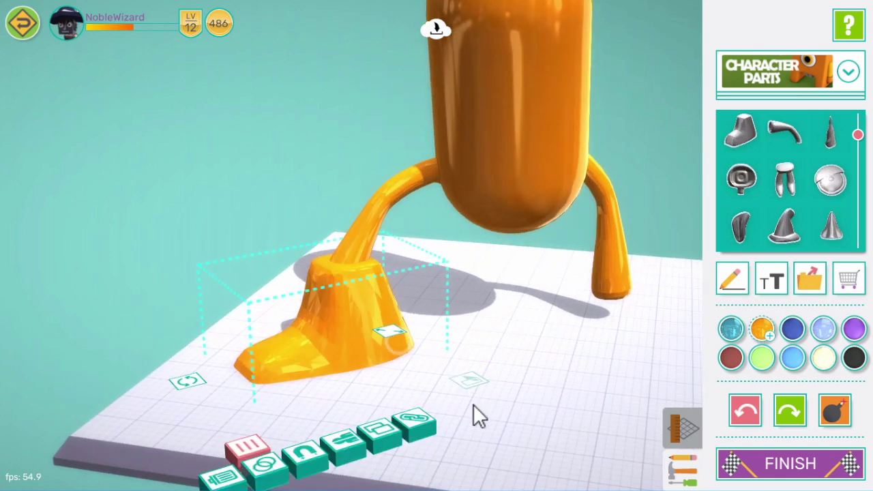
click(396, 338)
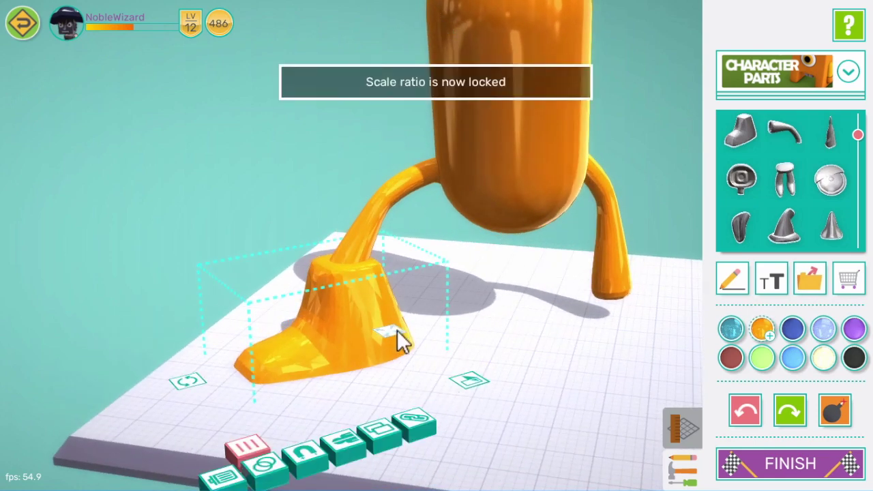
drag(399, 341, 388, 337)
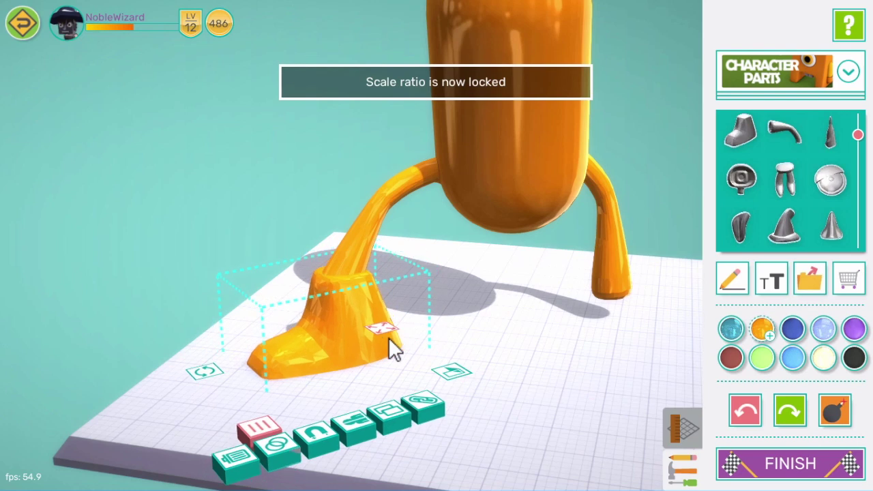
click(352, 355)
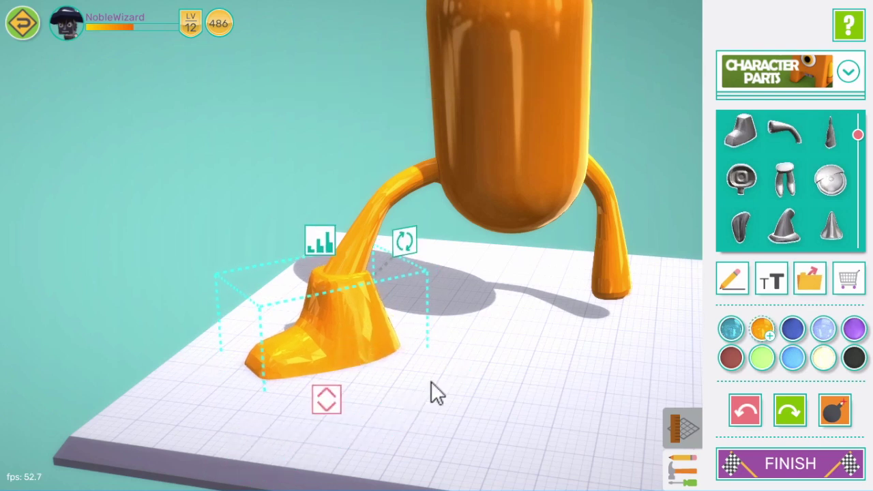
click(375, 441)
mouse_move(375, 441)
mouse_down()
mouse_move(653, 453)
mouse_move(546, 383)
mouse_up()
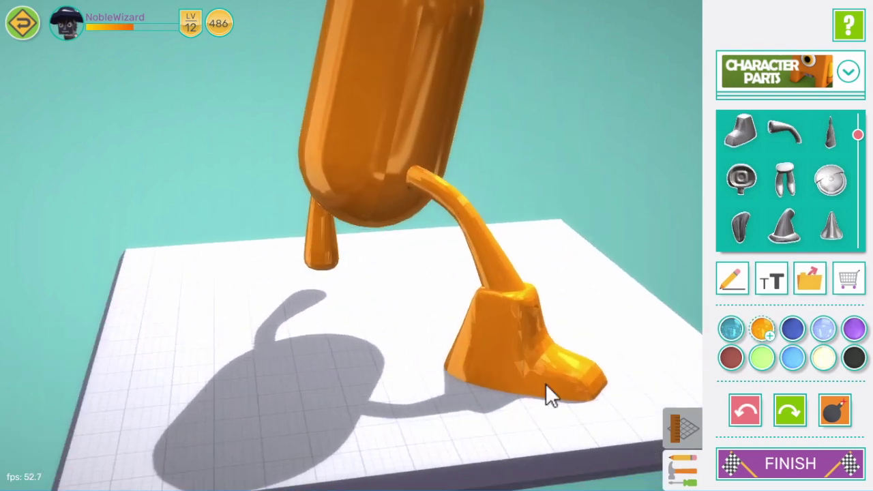
click(548, 380)
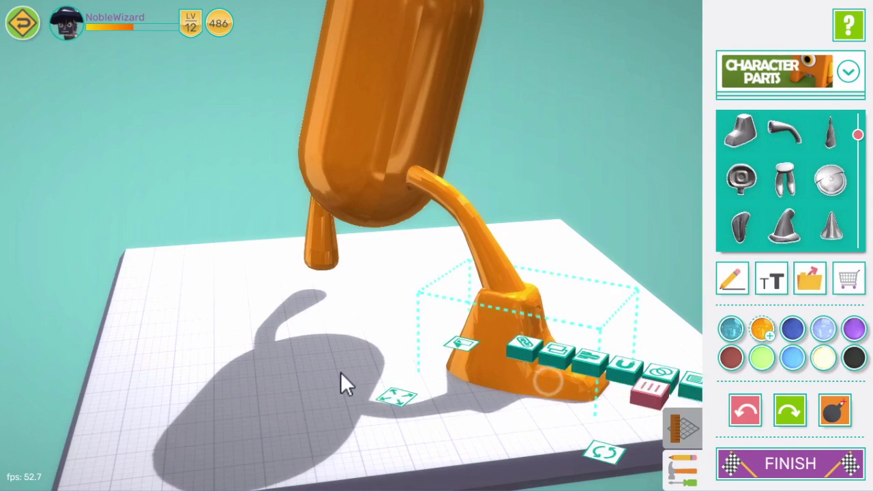
click(322, 358)
mouse_move(306, 383)
mouse_down()
mouse_move(421, 394)
mouse_move(141, 405)
mouse_move(95, 394)
mouse_move(473, 410)
mouse_move(468, 346)
mouse_move(429, 372)
mouse_move(491, 361)
mouse_move(442, 351)
mouse_move(359, 296)
mouse_up()
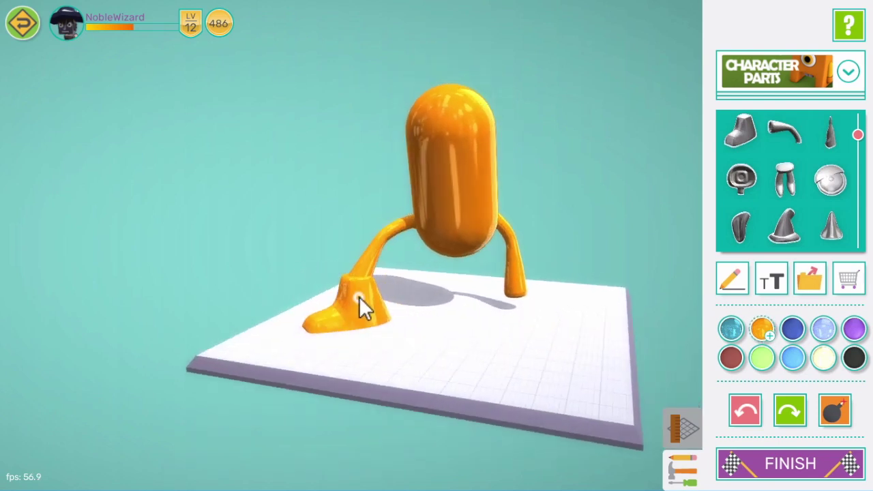
Duplicate the shoe, move the copy under the other leg and turn it forward.
click(359, 296)
mouse_move(471, 374)
mouse_down()
mouse_move(594, 439)
mouse_move(537, 450)
mouse_up()
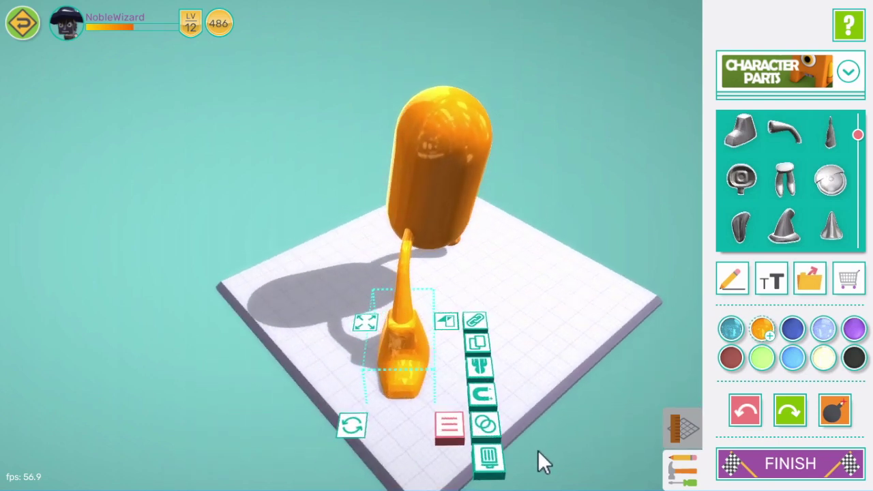
click(478, 344)
drag(609, 334, 471, 340)
mouse_move(405, 316)
mouse_down()
mouse_move(503, 301)
mouse_move(515, 273)
mouse_up()
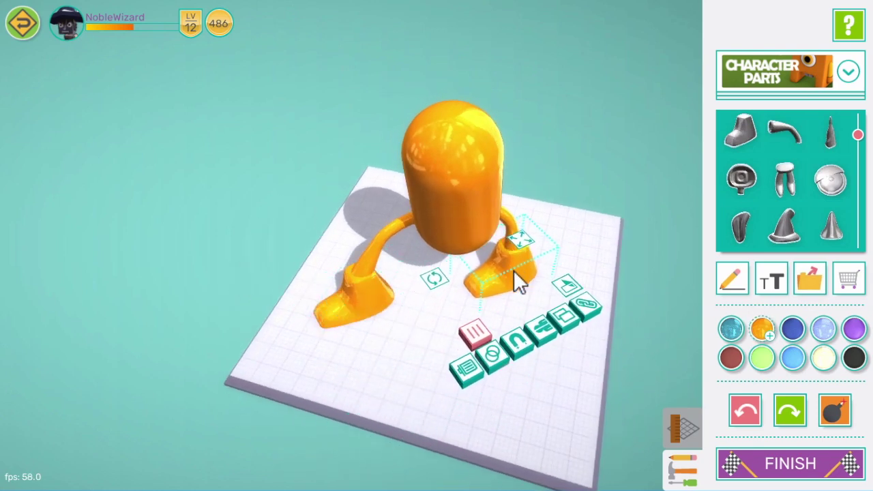
mouse_move(432, 291)
mouse_down()
mouse_move(433, 307)
mouse_move(523, 325)
mouse_move(473, 400)
mouse_up()
Shift the right shoe further right under its leg and check from the side.
click(516, 345)
scroll(489, 396, up, 2)
scroll(371, 422, up, 2)
scroll(383, 363, up, 2)
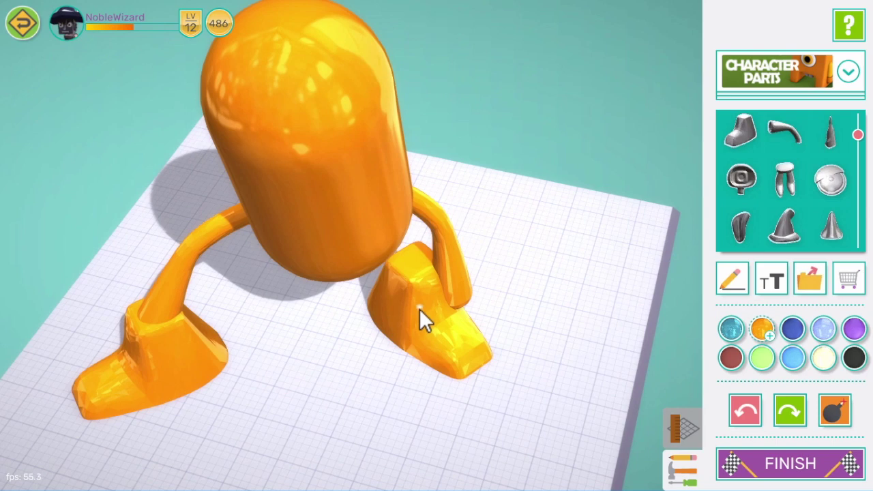
mouse_move(419, 310)
mouse_down()
mouse_move(448, 330)
mouse_move(453, 311)
mouse_up()
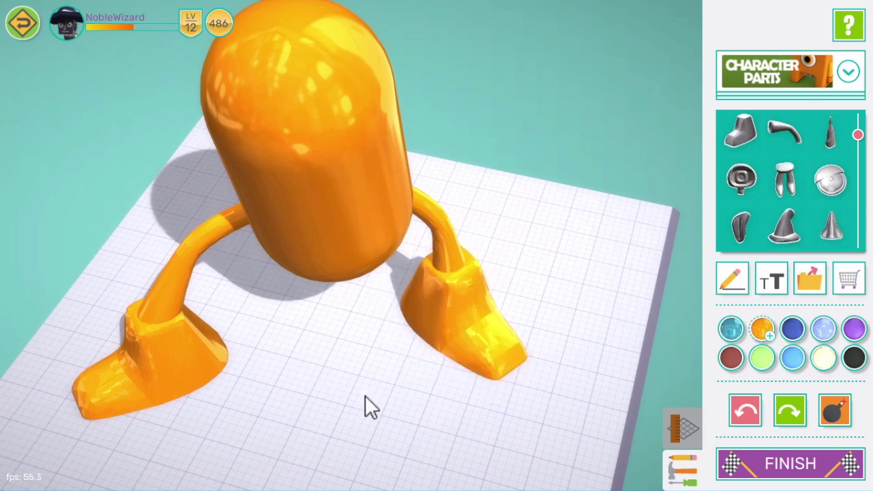
mouse_move(365, 396)
mouse_down()
mouse_move(276, 412)
mouse_move(143, 362)
mouse_move(106, 313)
mouse_move(145, 325)
mouse_move(288, 325)
mouse_move(345, 306)
mouse_move(409, 310)
mouse_move(415, 345)
mouse_move(431, 362)
mouse_move(399, 407)
mouse_move(353, 404)
mouse_move(382, 407)
mouse_up()
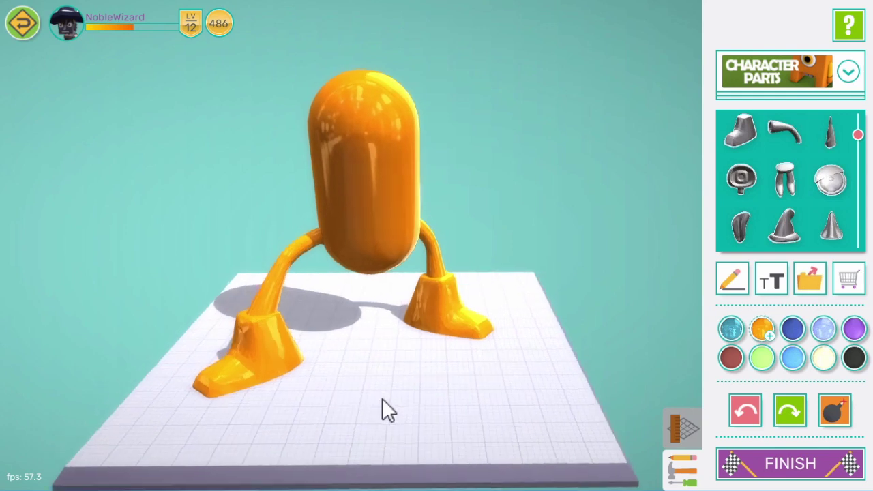
Link both leg ends down onto their shoes and confirm, then inspect up close.
click(376, 193)
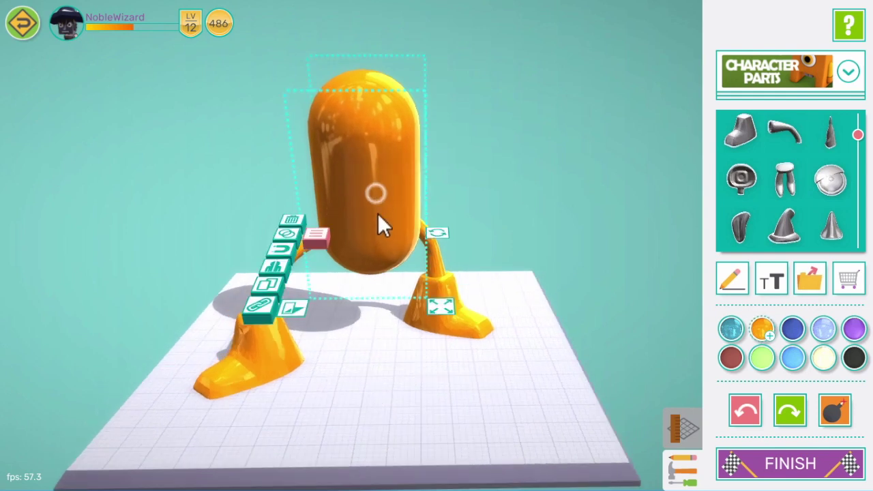
drag(370, 383, 366, 414)
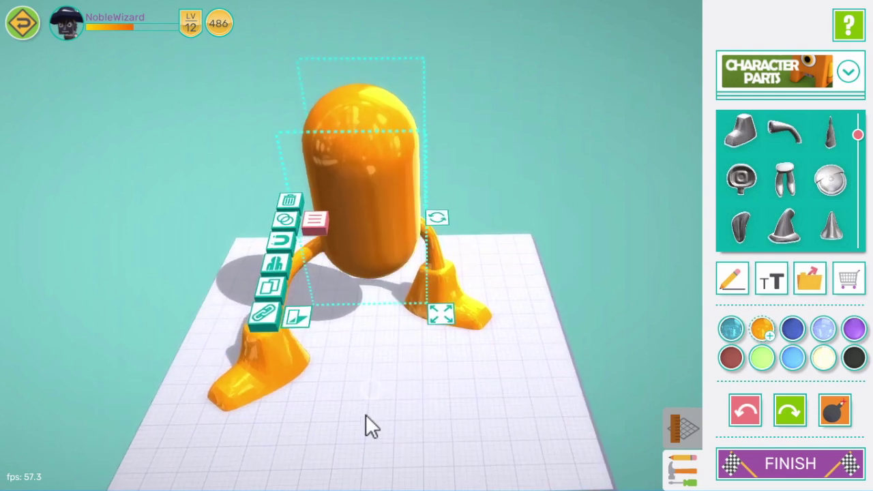
click(268, 321)
drag(292, 278, 272, 360)
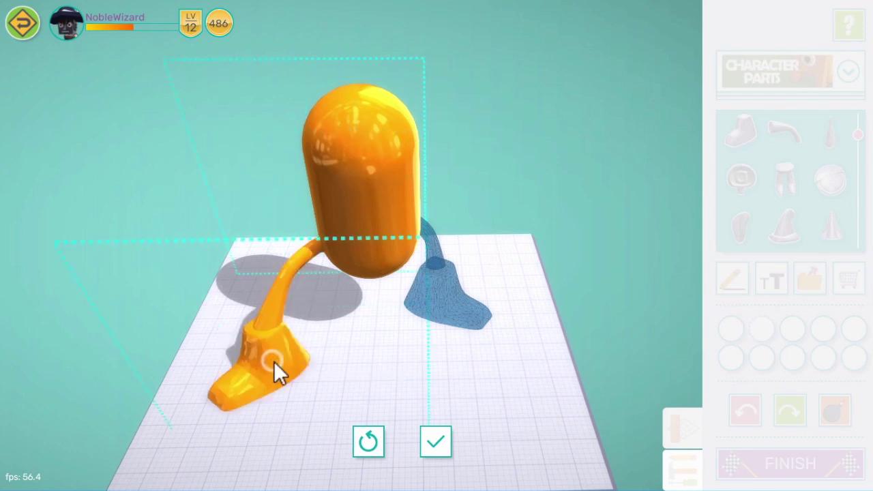
drag(434, 246, 450, 307)
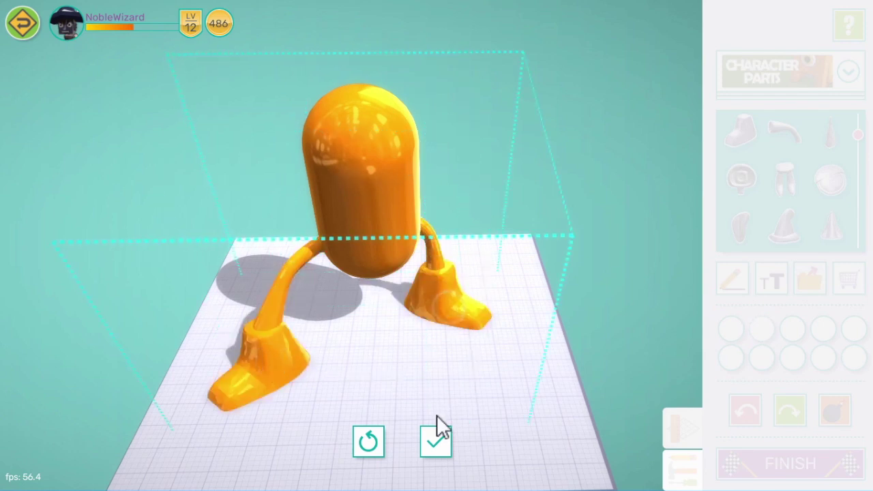
click(435, 441)
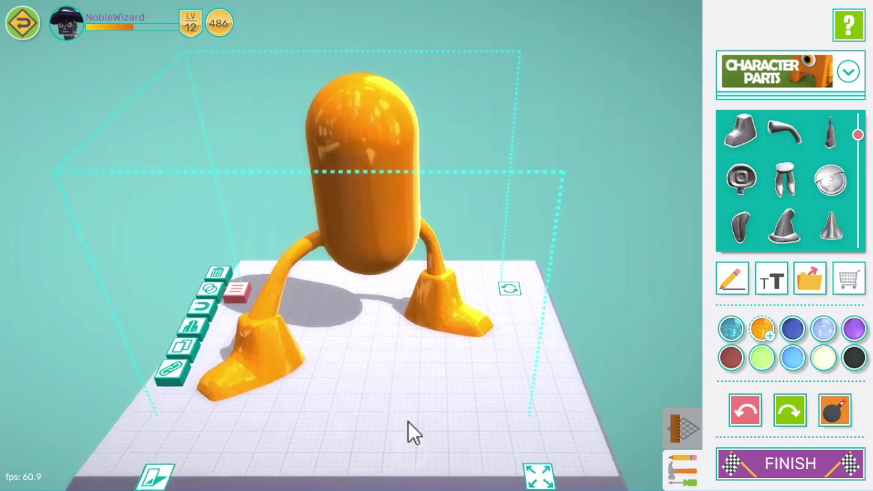
drag(417, 462, 410, 403)
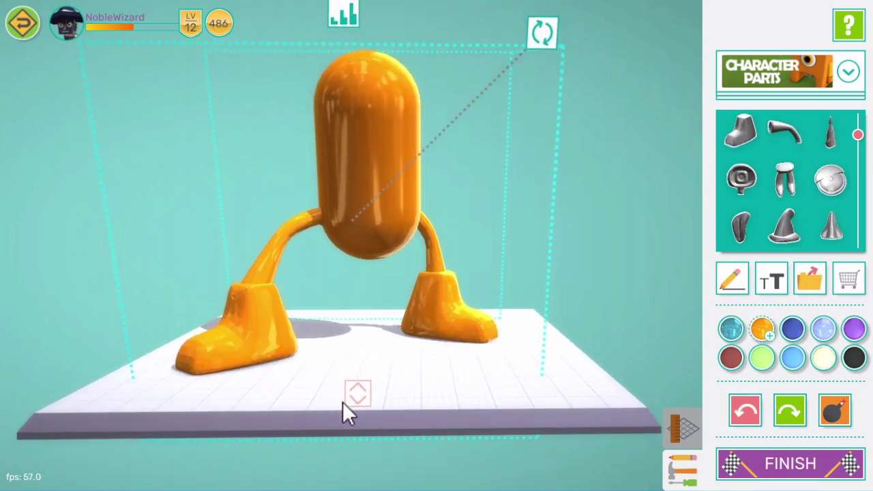
click(523, 363)
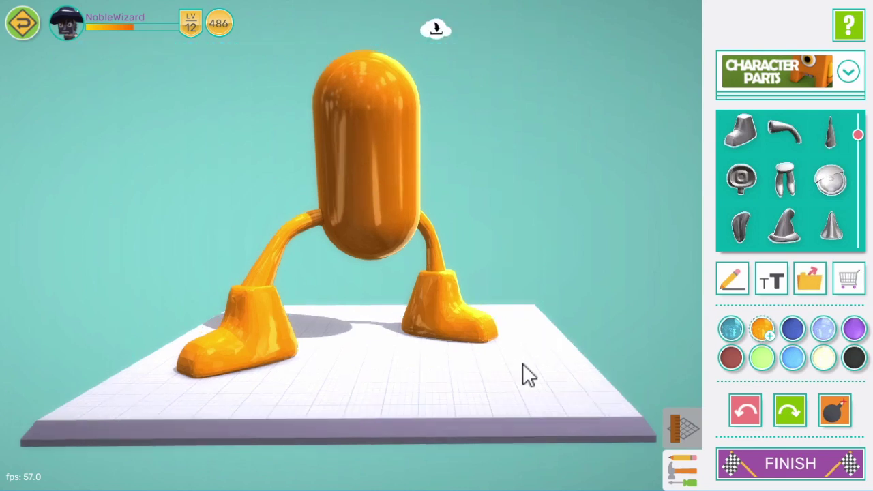
mouse_move(523, 362)
mouse_down()
mouse_move(526, 417)
mouse_move(541, 409)
mouse_up()
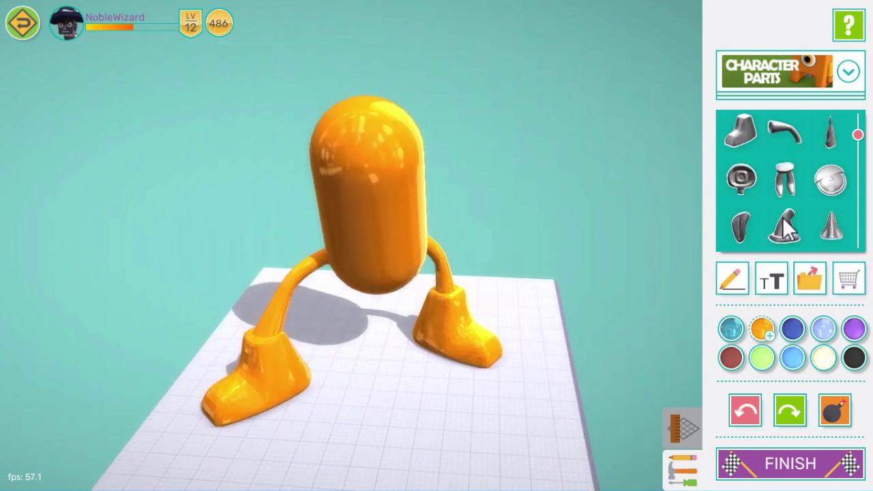
mouse_move(782, 214)
mouse_down()
mouse_move(785, 149)
mouse_move(789, 236)
mouse_up()
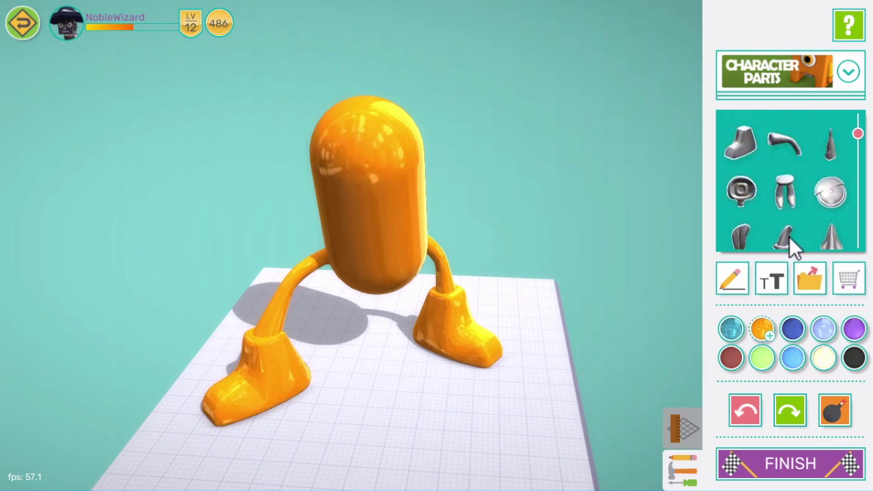
Add a curved limb from the Packet of Monsters category.
click(793, 86)
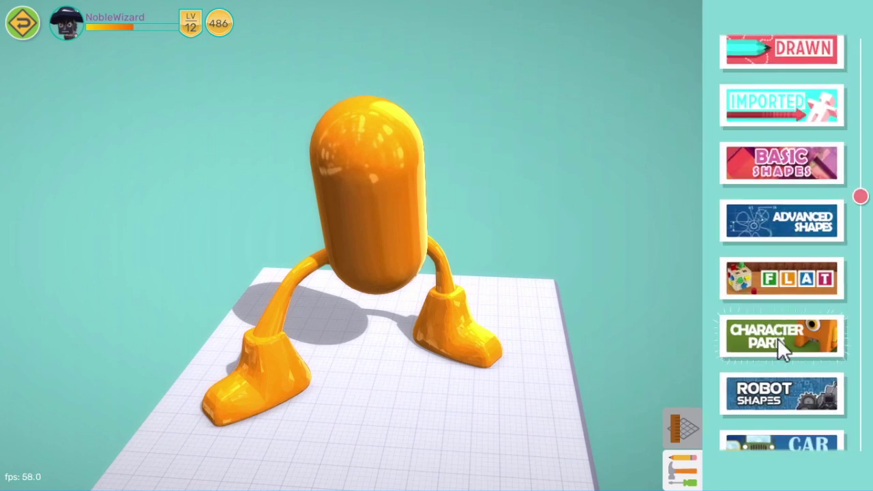
drag(767, 354, 767, 189)
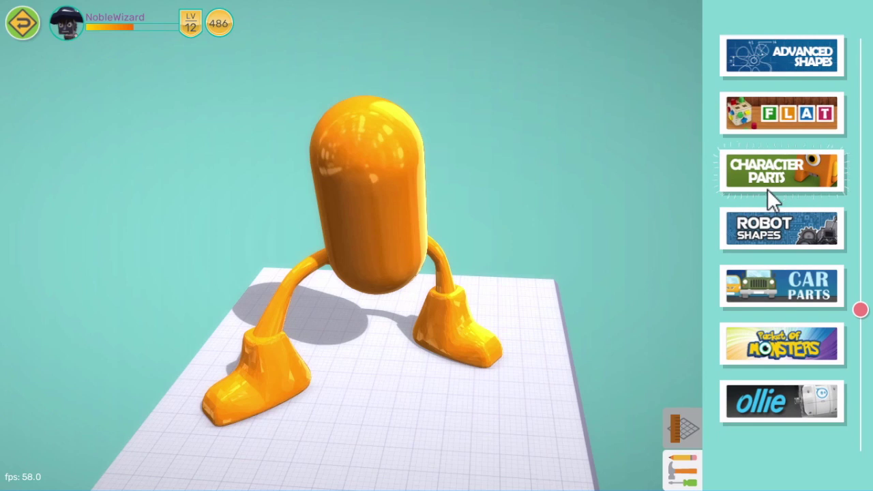
click(780, 368)
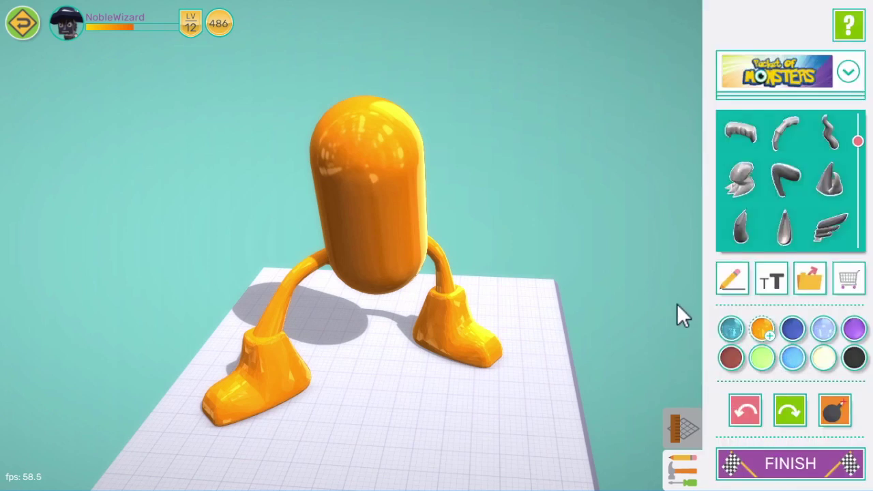
click(785, 133)
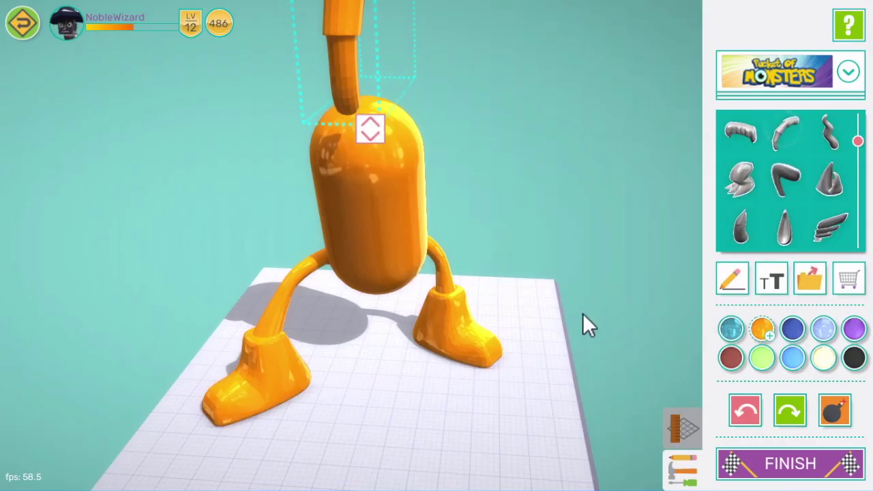
Move the limb beside the body's left side, resize it and start rotating it.
mouse_move(389, 113)
mouse_down()
mouse_move(286, 106)
mouse_move(224, 236)
mouse_up()
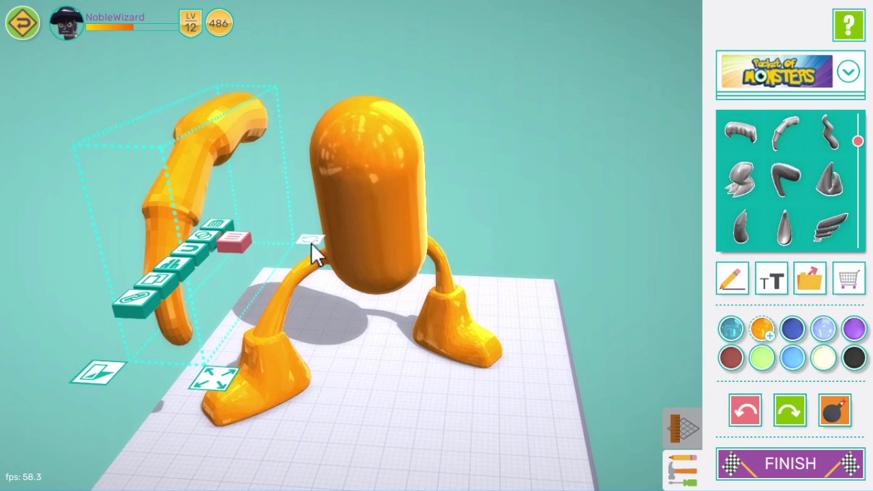
drag(217, 379, 209, 383)
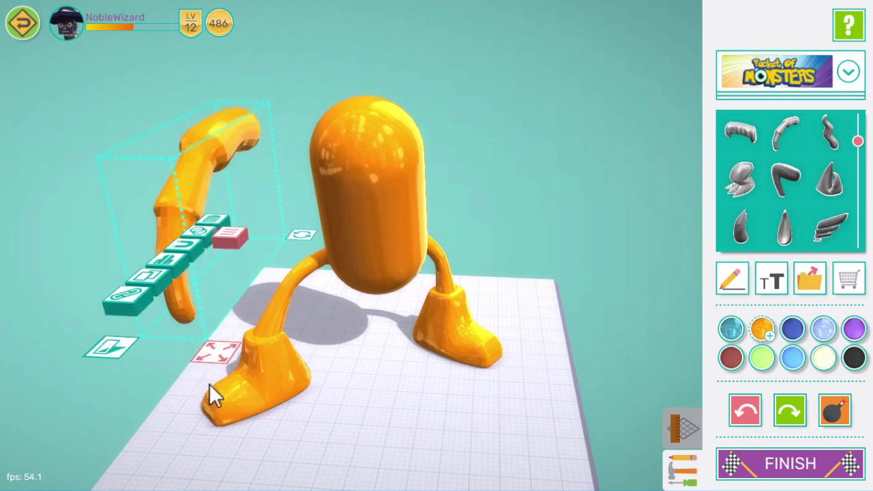
click(347, 428)
click(205, 151)
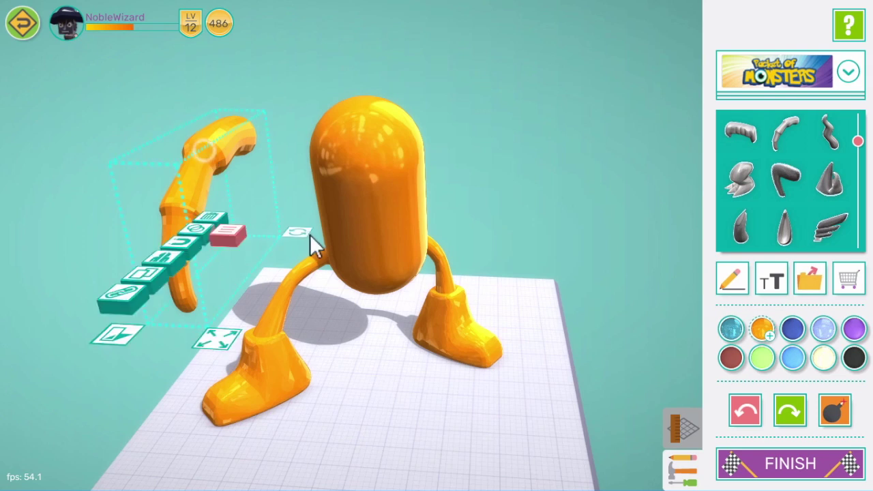
click(308, 234)
mouse_move(245, 240)
mouse_down()
mouse_move(76, 228)
mouse_move(135, 214)
mouse_up()
Rotate the limb into a raised pose and lift it onto the body's left side.
mouse_move(216, 105)
mouse_down()
mouse_move(204, 255)
mouse_move(247, 443)
mouse_up()
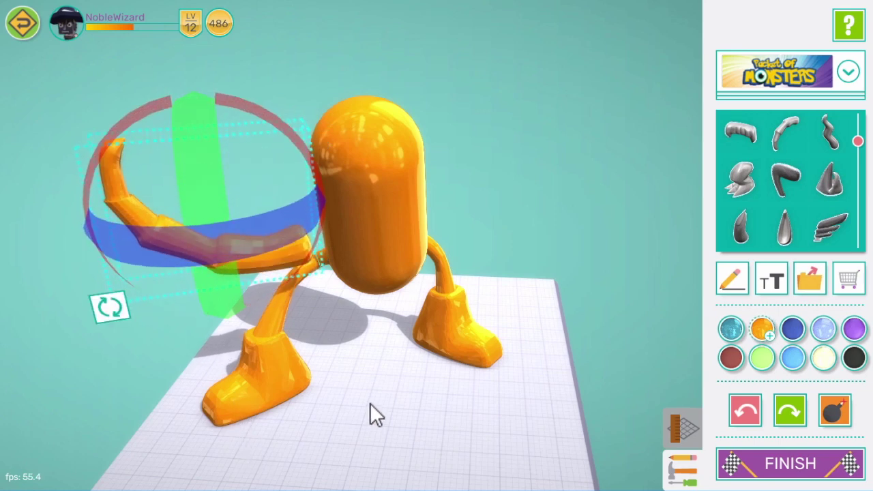
drag(370, 403, 494, 391)
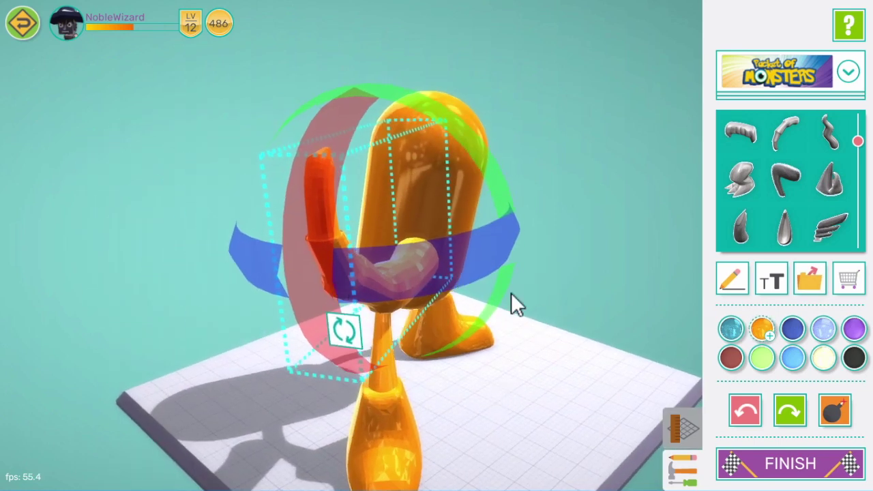
mouse_move(501, 307)
mouse_down()
mouse_move(484, 361)
mouse_move(432, 415)
mouse_move(410, 423)
mouse_up()
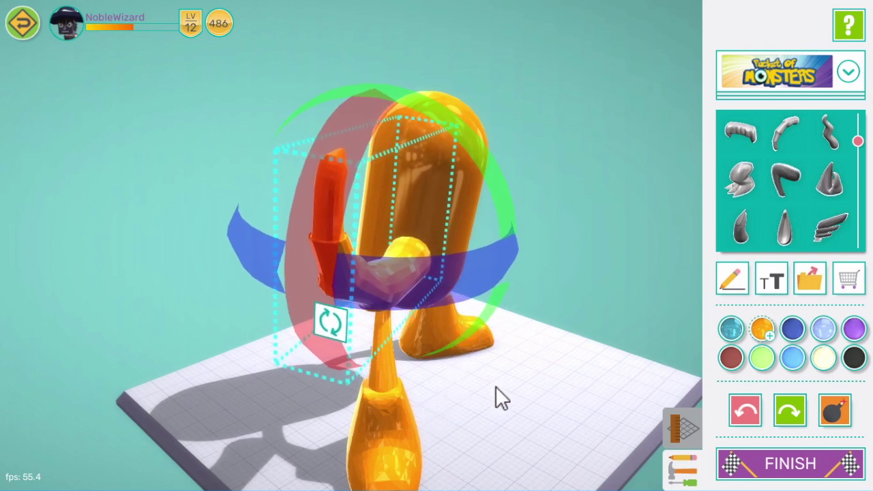
click(335, 315)
mouse_move(522, 388)
mouse_down()
mouse_move(511, 371)
mouse_move(464, 405)
mouse_move(213, 326)
mouse_up()
drag(48, 219, 49, 221)
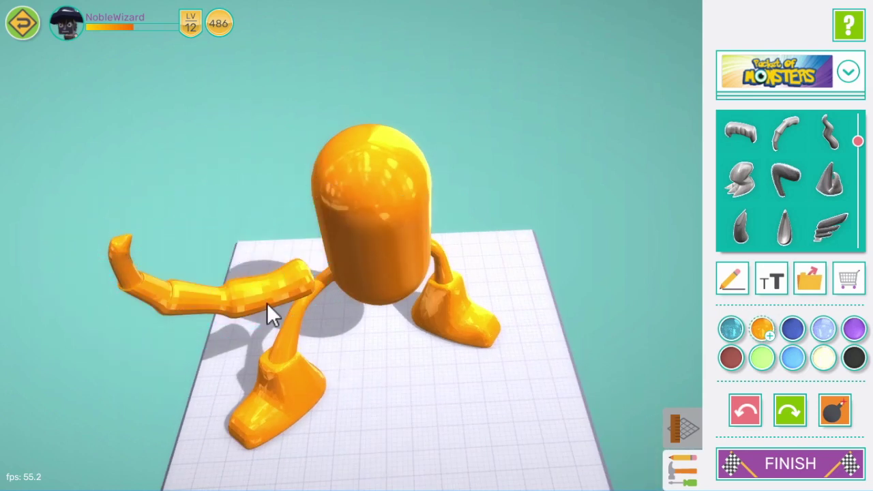
mouse_move(267, 302)
mouse_down()
mouse_move(273, 259)
mouse_move(285, 255)
mouse_move(391, 331)
mouse_move(517, 312)
mouse_move(409, 230)
mouse_up()
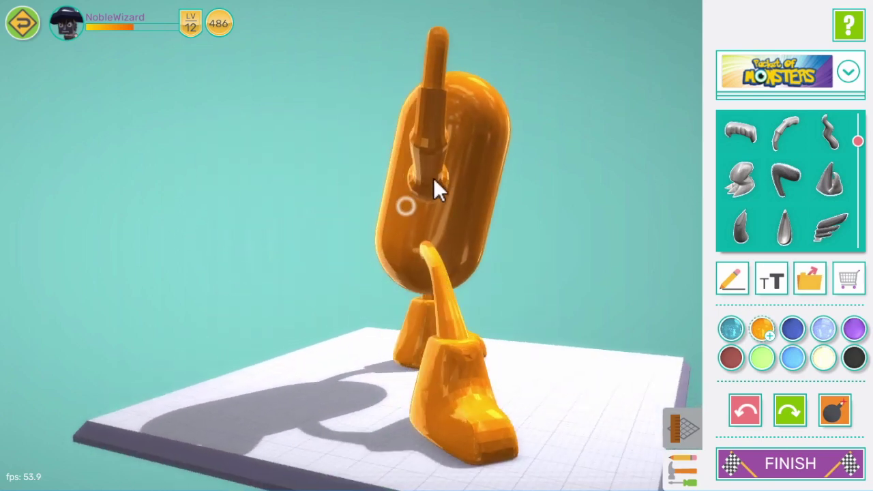
mouse_move(592, 281)
mouse_down()
mouse_move(428, 298)
mouse_move(454, 361)
mouse_move(384, 416)
mouse_move(396, 411)
mouse_move(391, 402)
mouse_up()
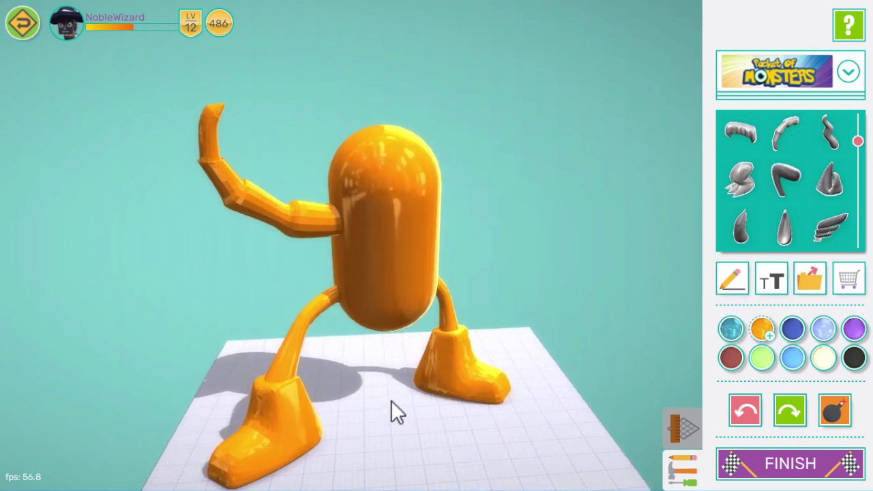
Mirror-copy the raised arm and turn the copy about its vertical axis.
click(277, 208)
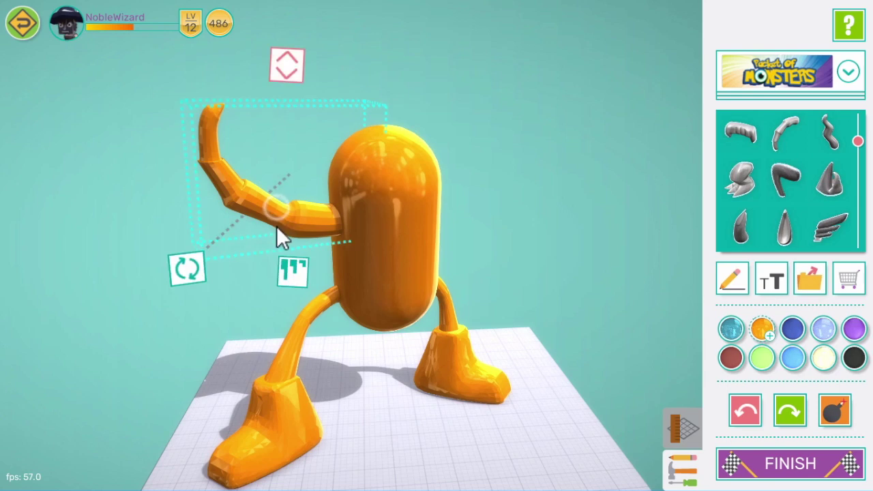
mouse_move(384, 423)
mouse_down()
mouse_move(412, 393)
mouse_move(420, 361)
mouse_move(383, 187)
mouse_up()
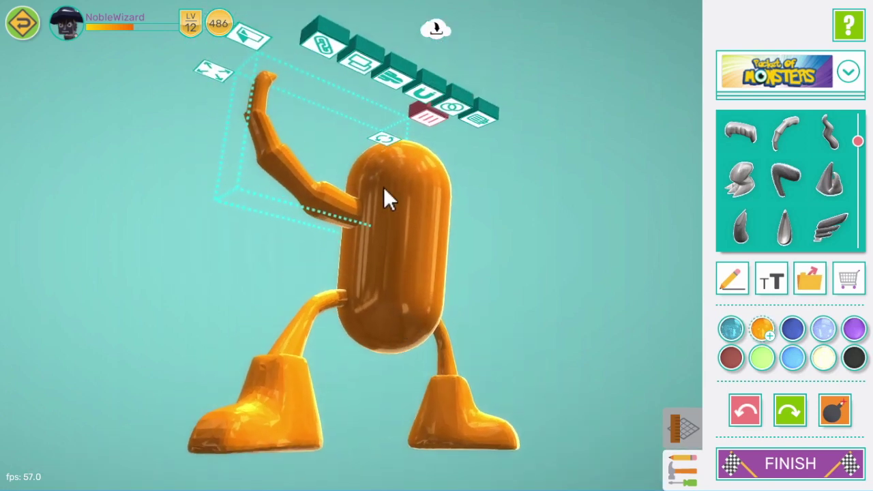
click(365, 65)
mouse_move(567, 304)
mouse_down()
mouse_move(513, 385)
mouse_move(299, 242)
mouse_move(473, 267)
mouse_up()
click(412, 312)
mouse_move(412, 312)
mouse_down()
mouse_move(454, 276)
mouse_move(649, 294)
mouse_move(775, 277)
mouse_move(821, 254)
mouse_move(616, 185)
mouse_up()
Tilt, raise and seat the copied arm upright on the body's right side.
mouse_move(578, 164)
mouse_down()
mouse_move(542, 140)
mouse_move(552, 277)
mouse_up()
mouse_move(484, 382)
mouse_down()
mouse_move(553, 409)
mouse_move(513, 288)
mouse_move(464, 208)
mouse_up()
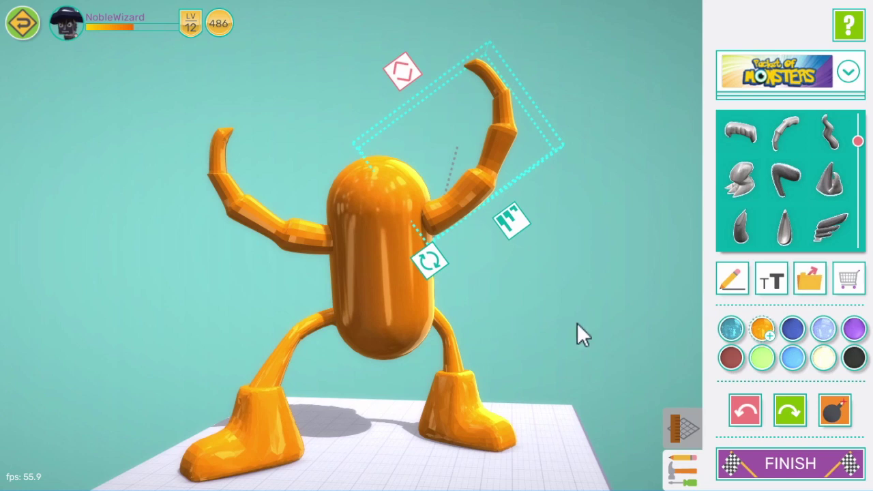
mouse_move(577, 335)
mouse_down()
mouse_move(449, 362)
mouse_move(375, 352)
mouse_up()
drag(388, 210, 408, 204)
mouse_move(380, 166)
mouse_down()
mouse_move(392, 180)
mouse_move(432, 81)
mouse_up()
mouse_move(432, 207)
mouse_down()
mouse_move(468, 208)
mouse_move(429, 225)
mouse_move(477, 240)
mouse_up()
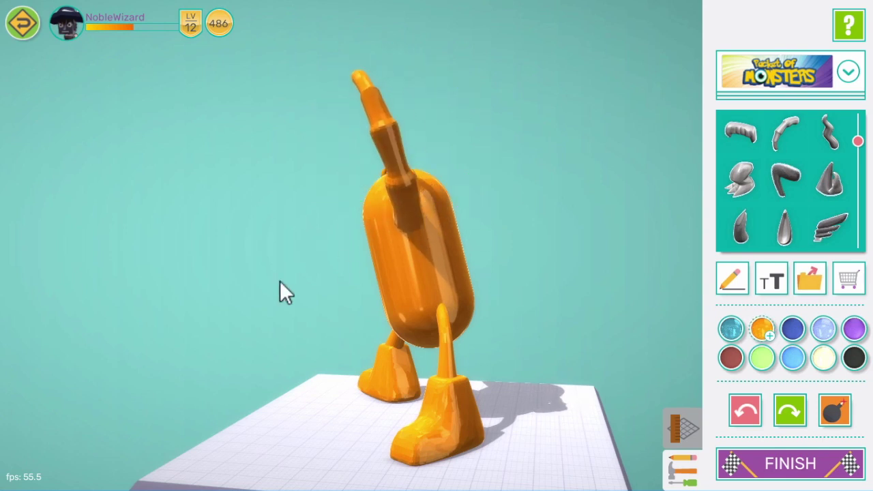
mouse_move(252, 298)
mouse_down()
mouse_move(448, 302)
mouse_move(454, 236)
mouse_up()
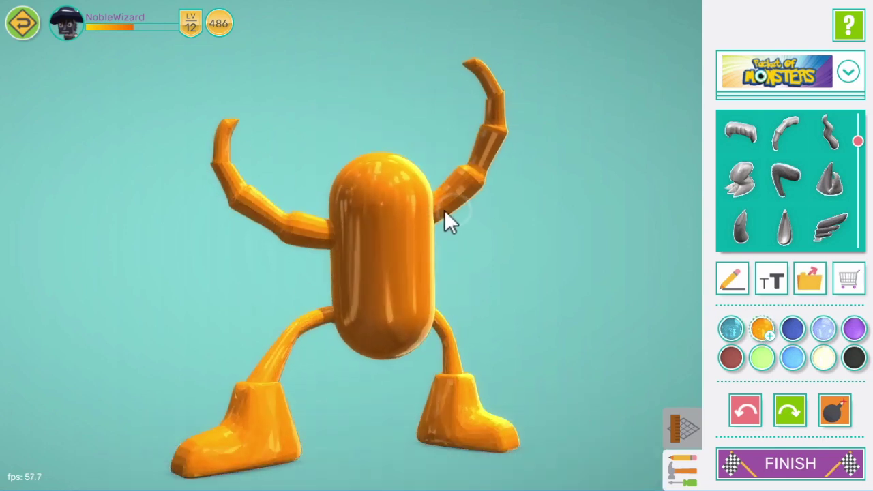
mouse_move(515, 323)
mouse_down()
mouse_move(519, 379)
mouse_move(544, 303)
mouse_move(522, 318)
mouse_move(533, 362)
mouse_up()
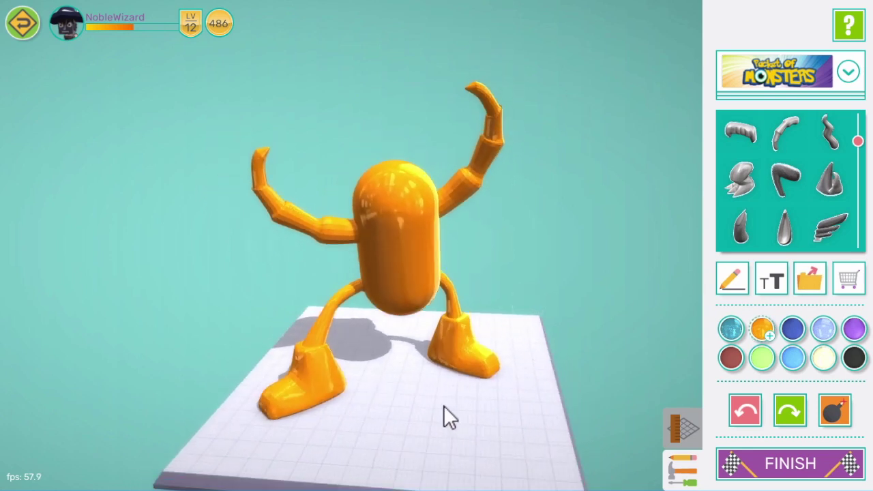
mouse_move(444, 405)
mouse_down()
mouse_move(410, 435)
mouse_move(418, 416)
mouse_move(385, 435)
mouse_up()
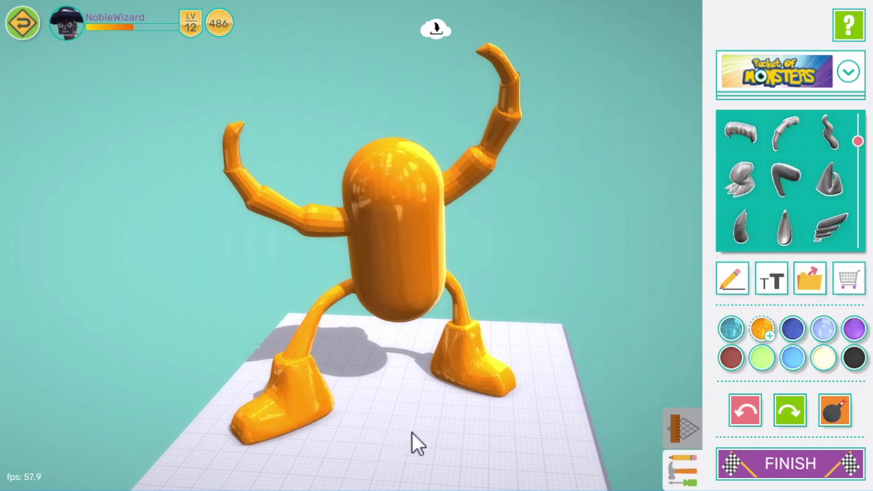
Switch the parts catalogue to Basic Shapes.
drag(815, 182, 797, 97)
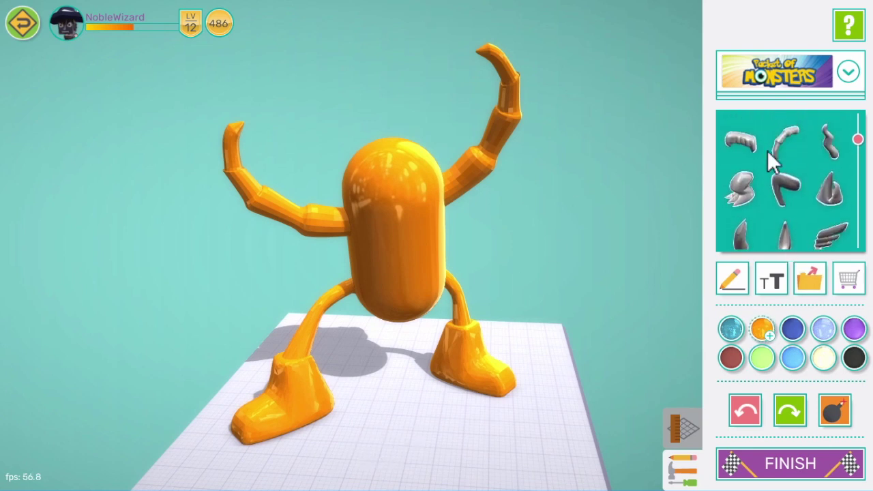
click(799, 84)
click(782, 160)
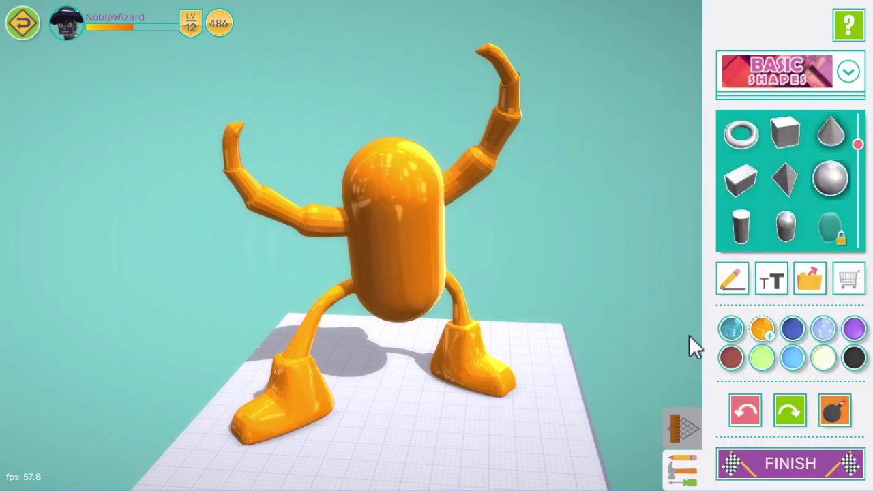
Mix a glossy pure red paint colour from the red swatch.
click(732, 354)
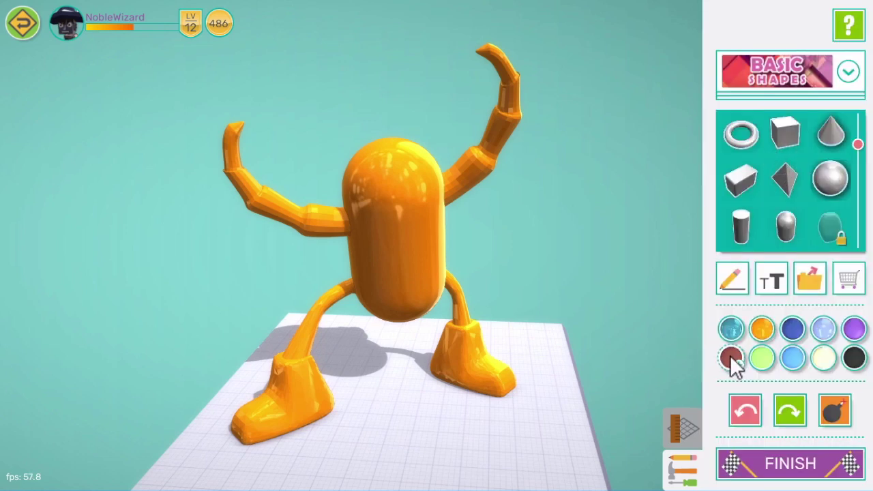
click(732, 356)
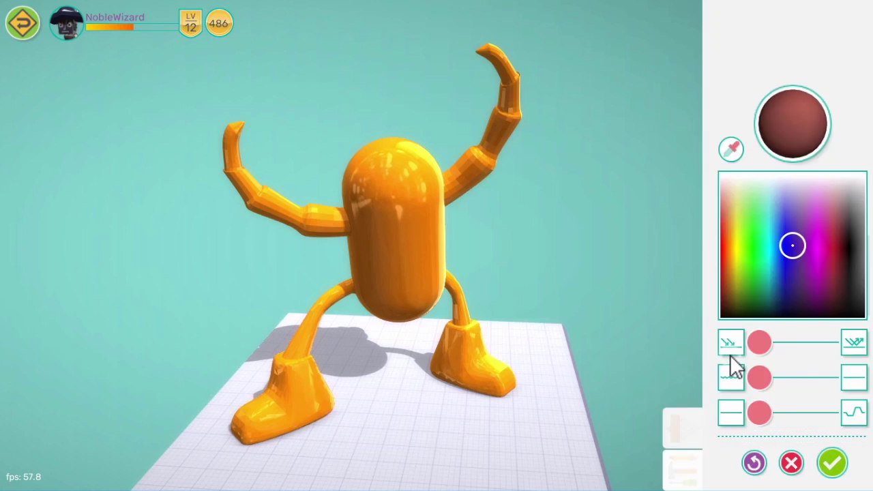
click(833, 248)
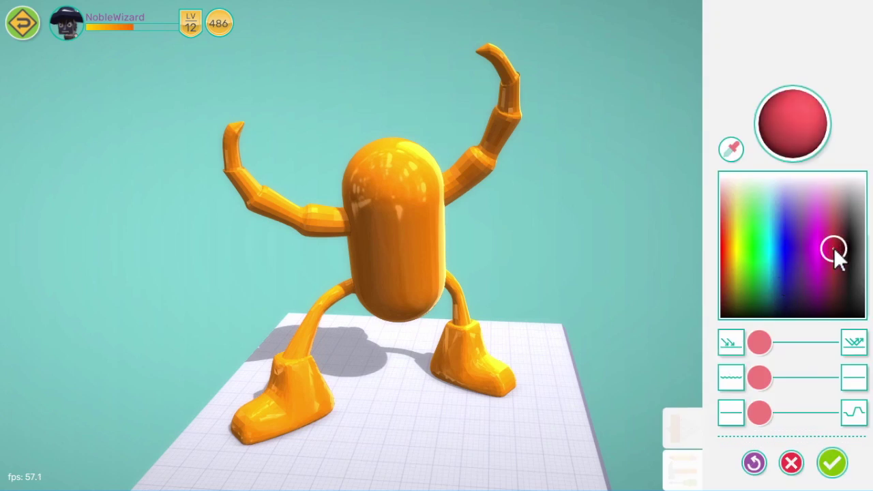
mouse_move(834, 247)
mouse_down()
mouse_move(758, 273)
mouse_move(720, 274)
mouse_up()
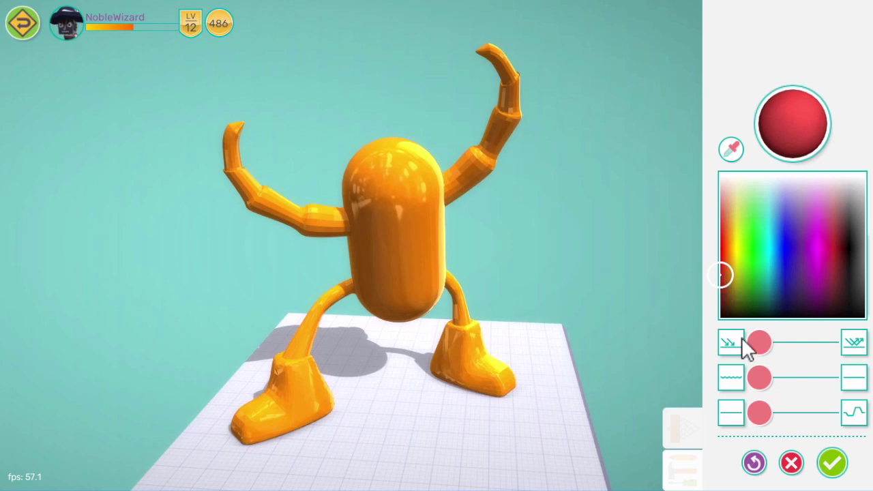
drag(760, 379, 805, 376)
click(838, 465)
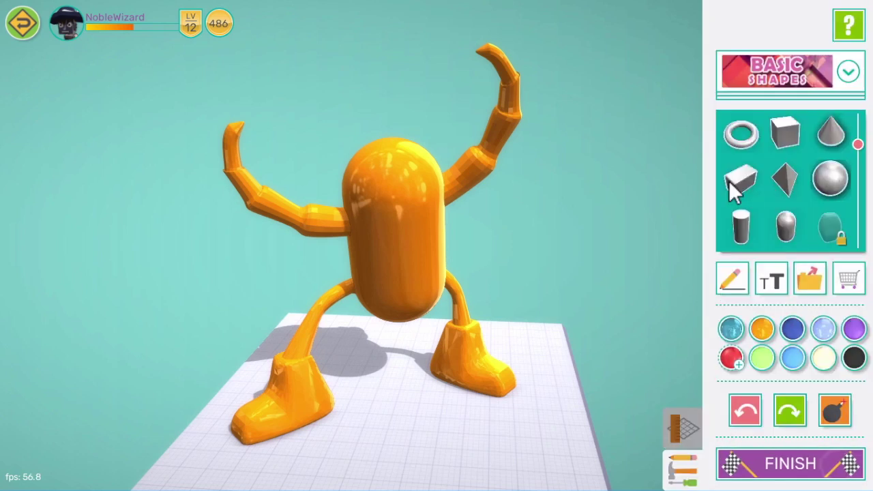
Add a red torus, stand it upright and lower it in front of the body.
click(740, 132)
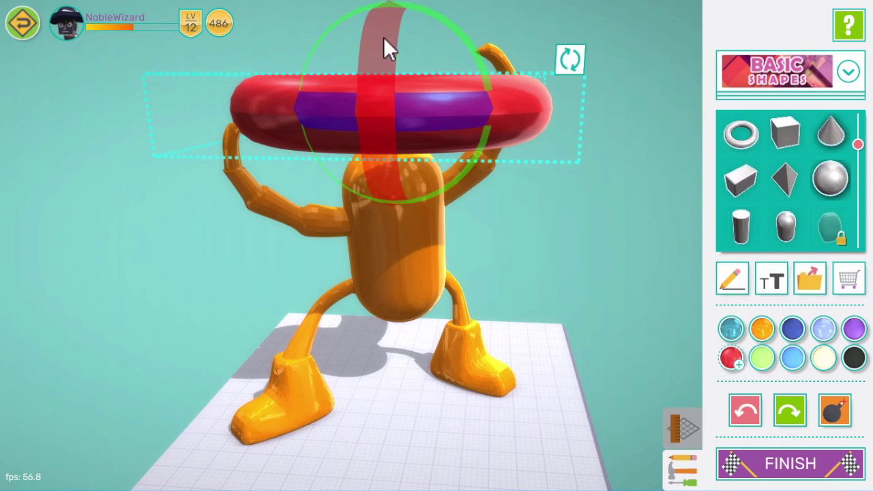
drag(383, 37, 397, 204)
drag(527, 177, 579, 328)
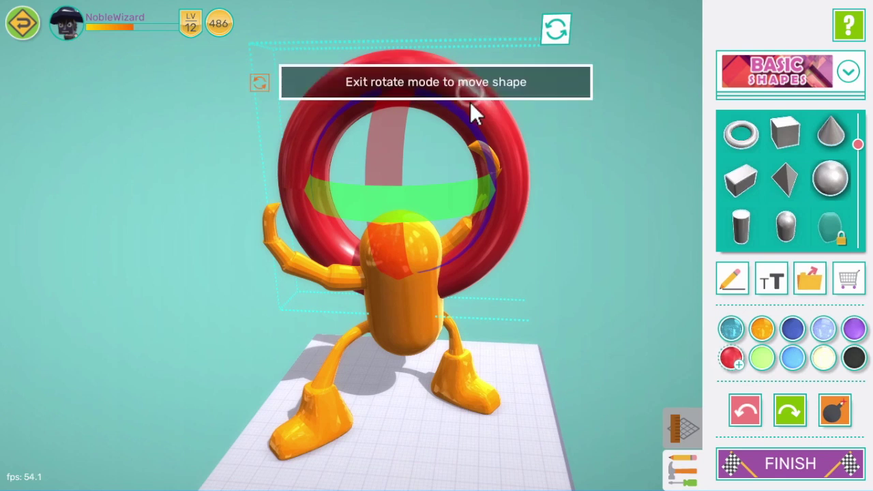
click(556, 29)
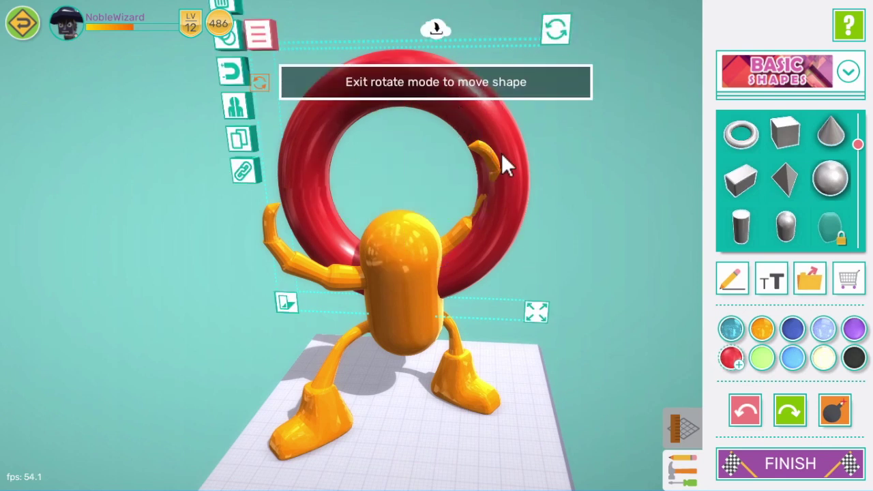
mouse_move(501, 153)
mouse_down()
mouse_move(535, 431)
mouse_move(466, 366)
mouse_up()
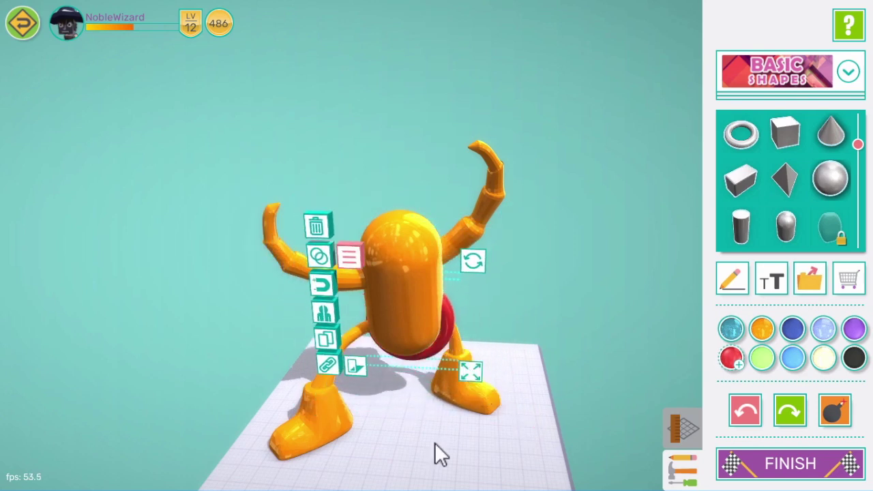
Press the red ring against the body front, shrink it and move it up.
drag(434, 454, 383, 369)
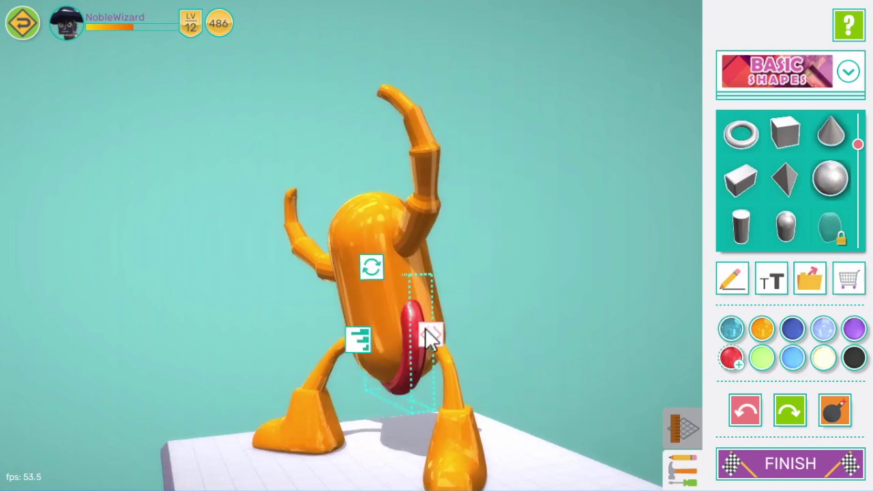
drag(425, 329, 376, 340)
drag(189, 428, 289, 390)
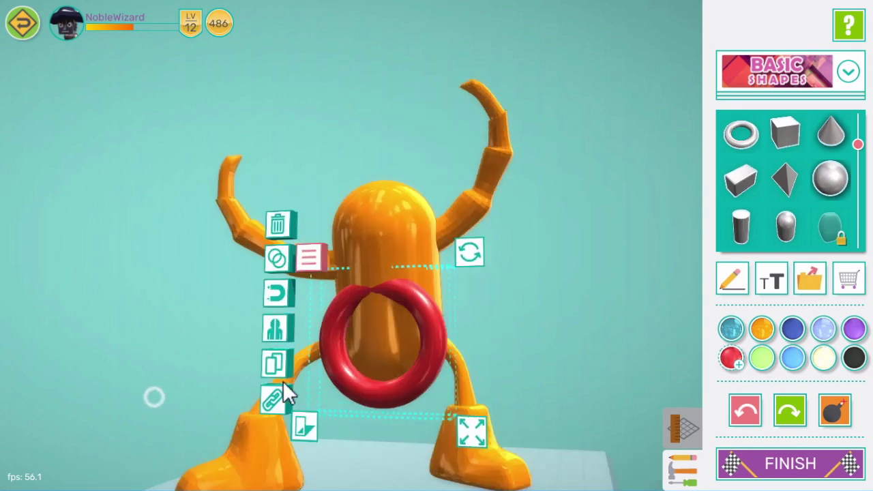
drag(486, 425, 464, 413)
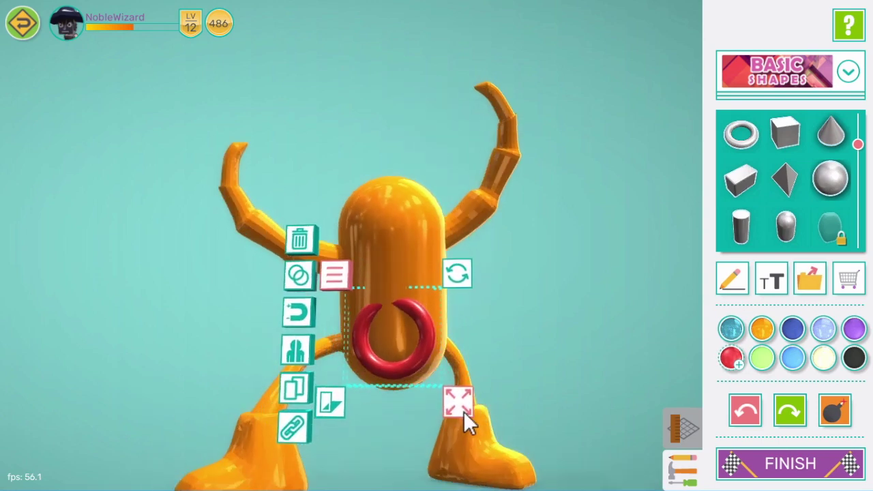
mouse_move(549, 381)
mouse_down()
mouse_move(483, 399)
mouse_move(341, 383)
mouse_move(284, 253)
mouse_up()
scroll(390, 277, up, 2)
scroll(351, 375, up, 2)
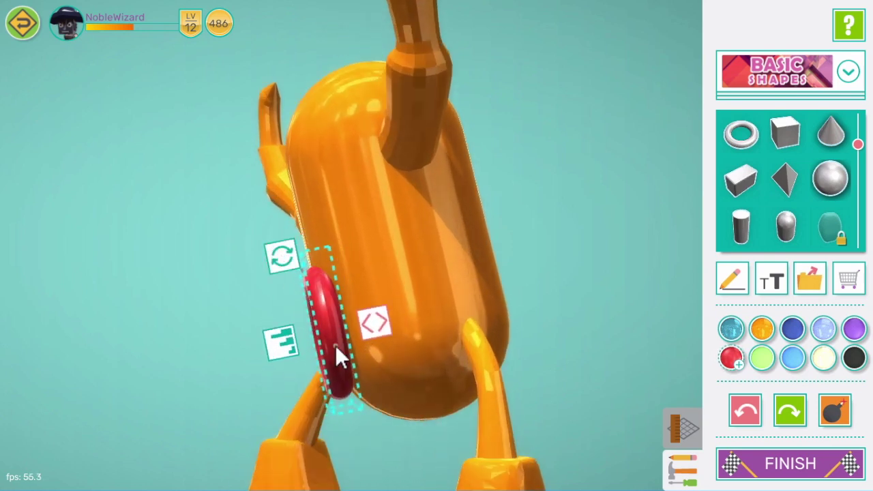
mouse_move(336, 345)
mouse_down()
mouse_move(327, 310)
mouse_move(374, 295)
mouse_up()
Thicken the ring, deselect it and inspect the figure from several angles.
drag(290, 306, 219, 382)
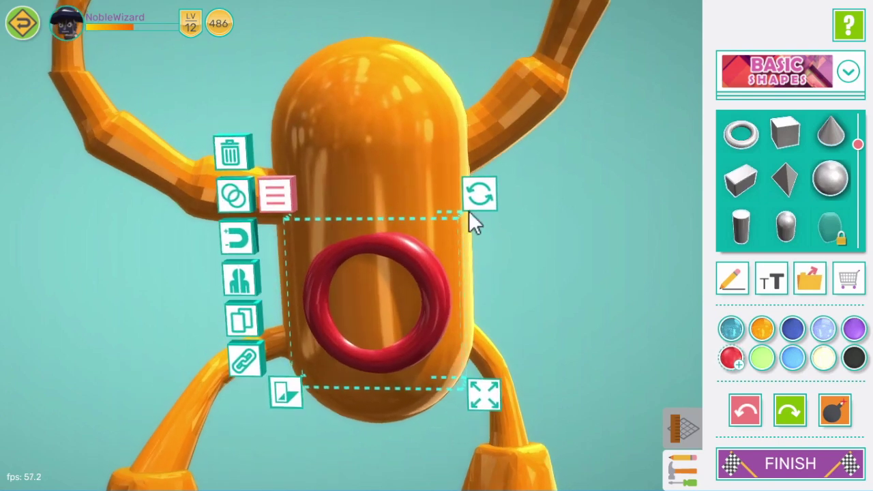
click(476, 197)
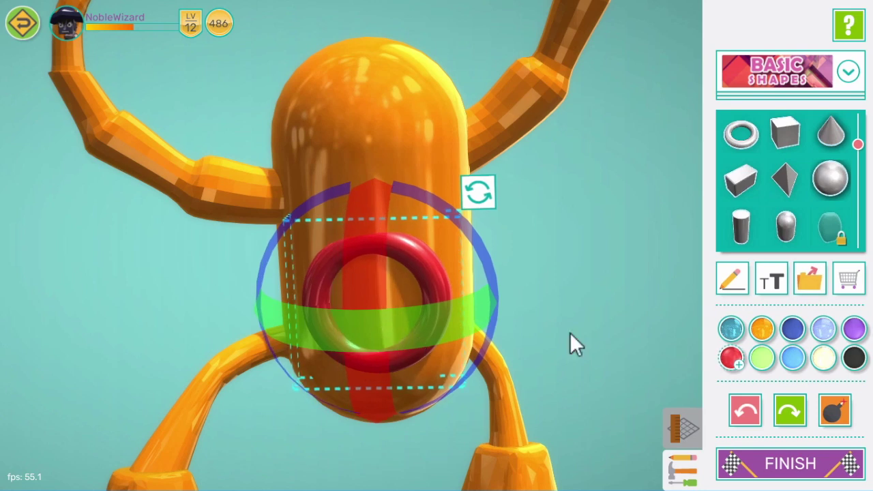
click(614, 322)
mouse_move(516, 335)
mouse_down()
mouse_move(541, 329)
mouse_move(436, 328)
mouse_move(349, 339)
mouse_move(381, 368)
mouse_move(419, 283)
mouse_move(403, 400)
mouse_move(470, 328)
mouse_move(579, 255)
mouse_move(532, 272)
mouse_up()
scroll(530, 270, up, 3)
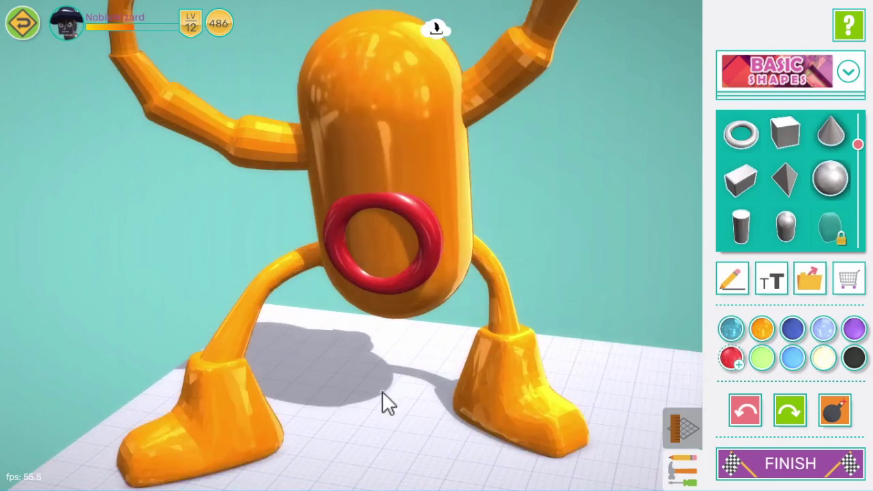
mouse_move(382, 392)
mouse_down()
mouse_move(585, 384)
mouse_move(394, 382)
mouse_up()
scroll(402, 374, down, 2)
scroll(497, 331, down, 2)
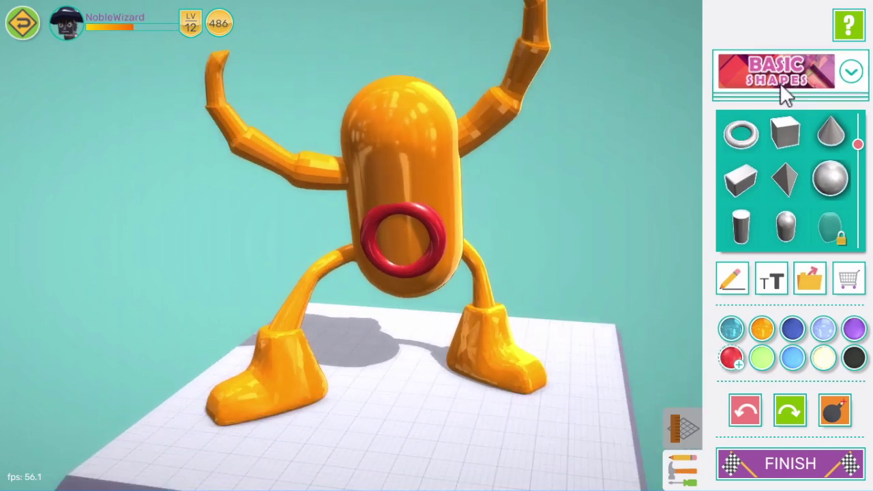
Add a disc from the FLAT shapes and stand it upright.
click(781, 82)
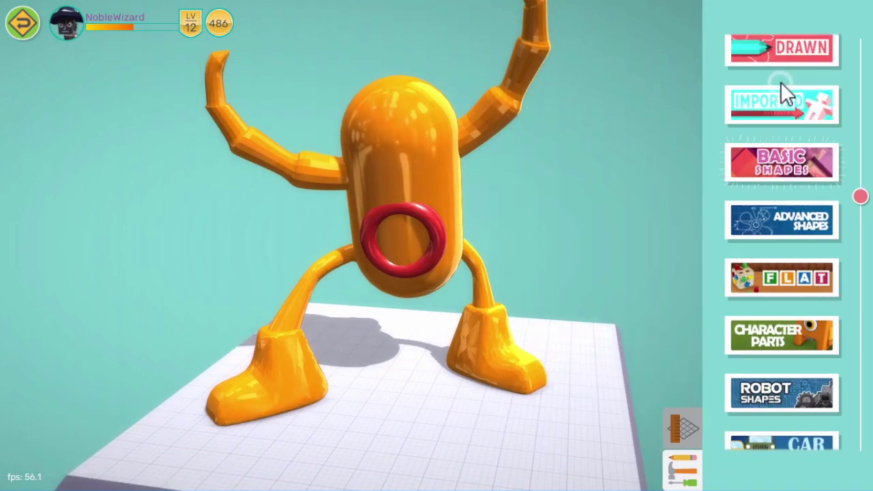
click(778, 273)
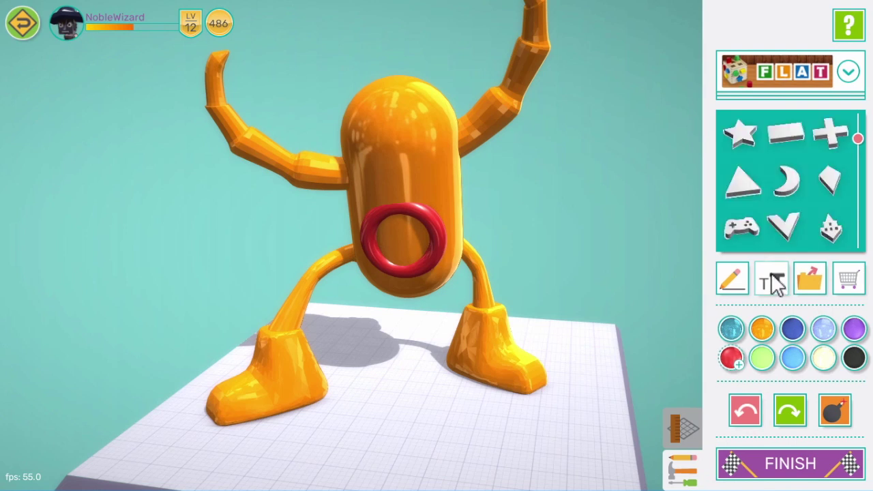
drag(790, 230, 790, 155)
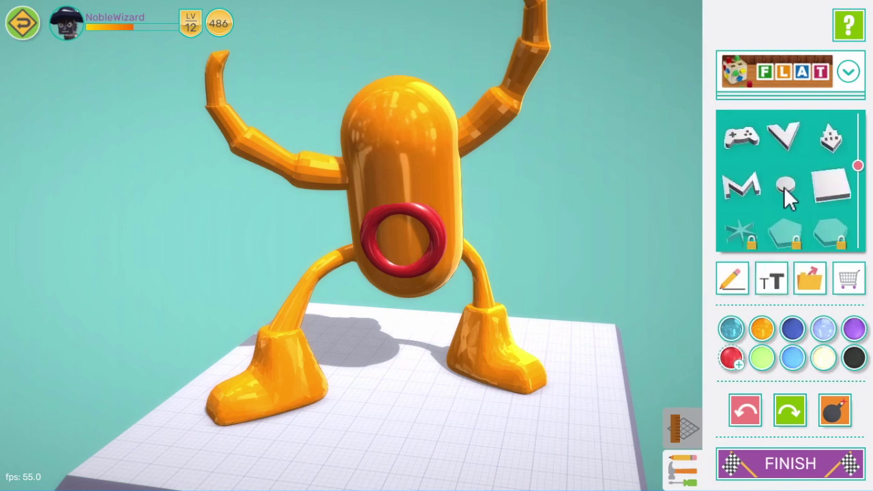
click(785, 184)
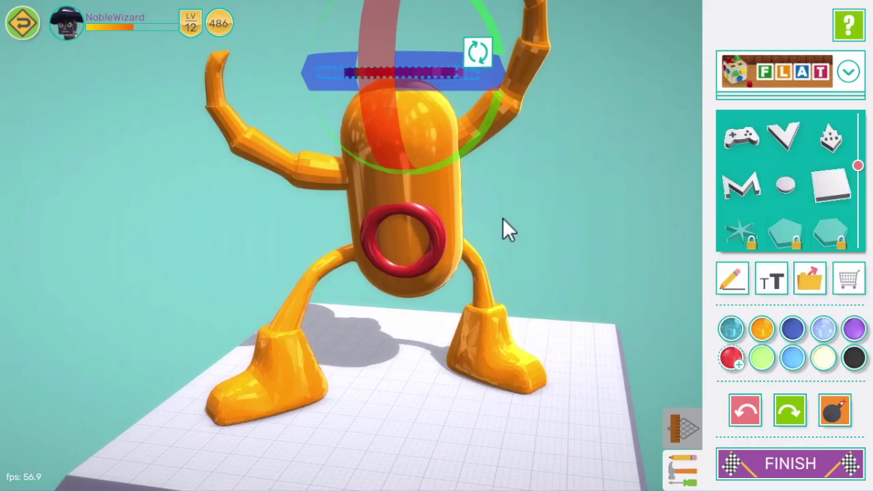
mouse_move(384, 38)
mouse_down()
mouse_move(419, 244)
mouse_move(414, 232)
mouse_up()
Move the red disc down and shrink it with free resizing.
drag(623, 211, 605, 435)
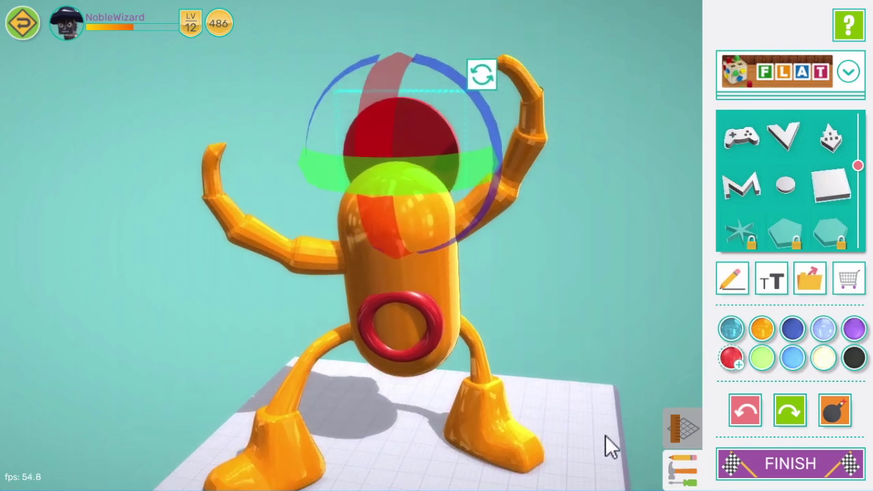
click(483, 88)
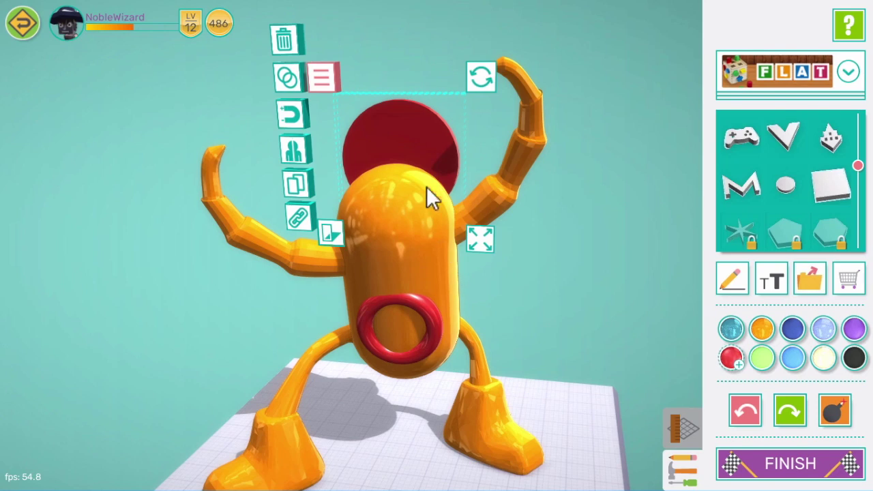
mouse_move(389, 169)
mouse_down()
mouse_move(352, 382)
mouse_move(412, 451)
mouse_move(425, 437)
mouse_up()
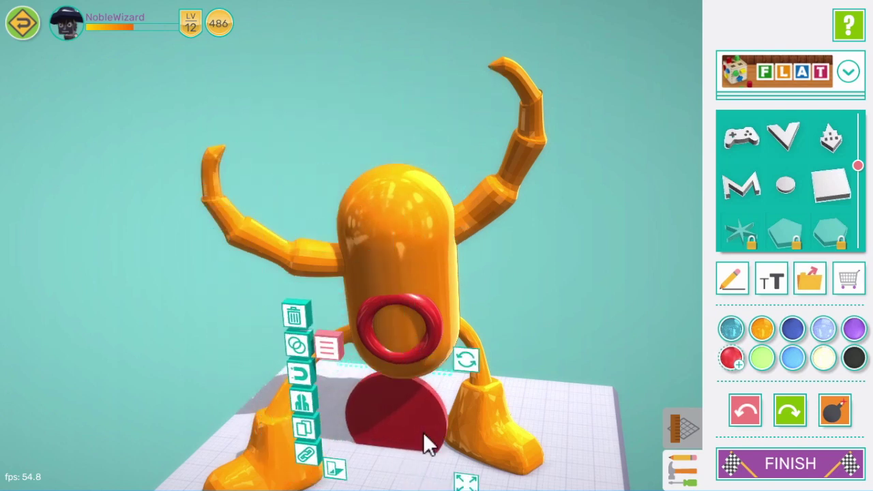
click(467, 481)
drag(468, 484, 419, 449)
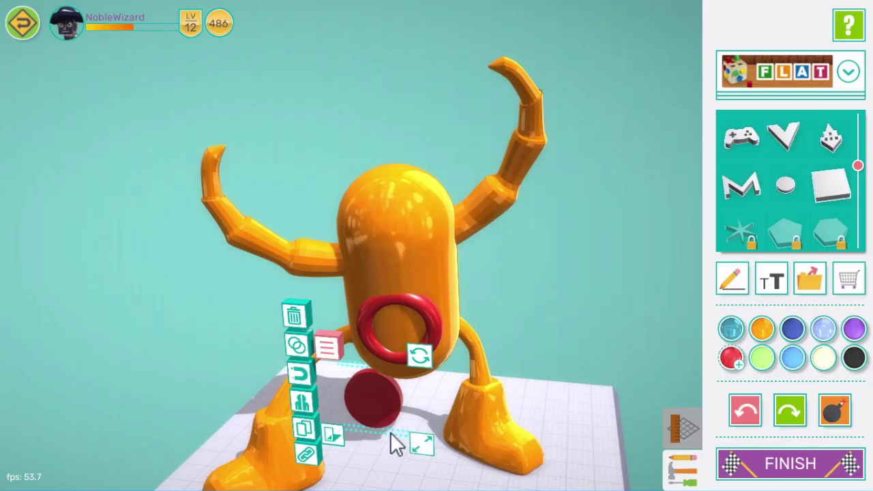
mouse_move(395, 444)
mouse_down()
mouse_move(395, 460)
mouse_move(435, 180)
mouse_up()
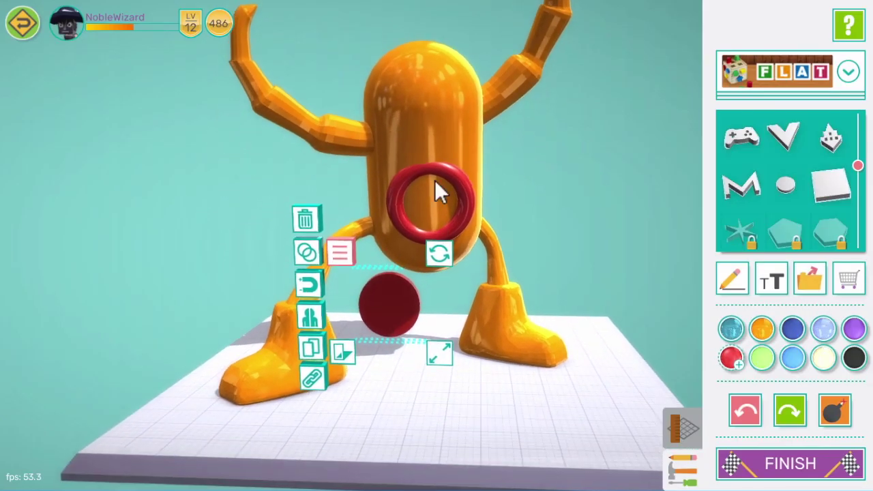
Move the disc up onto the orange body and turn it flush inside the ring.
drag(636, 240, 430, 241)
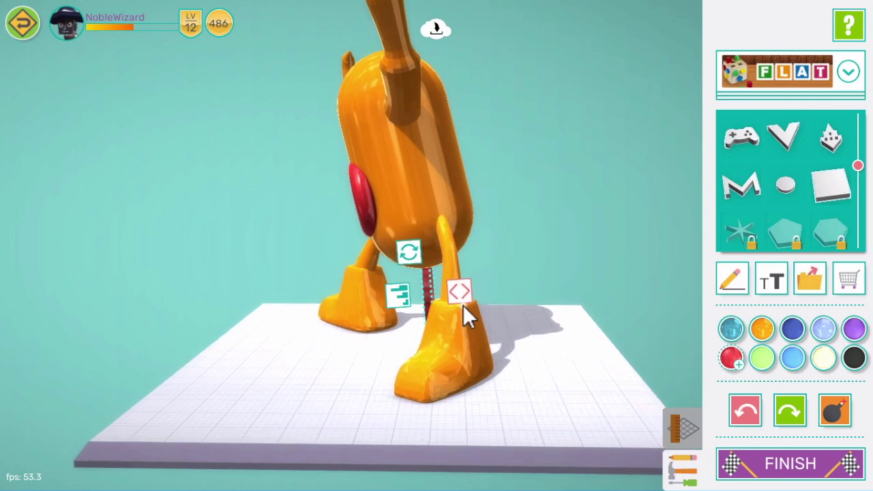
click(457, 291)
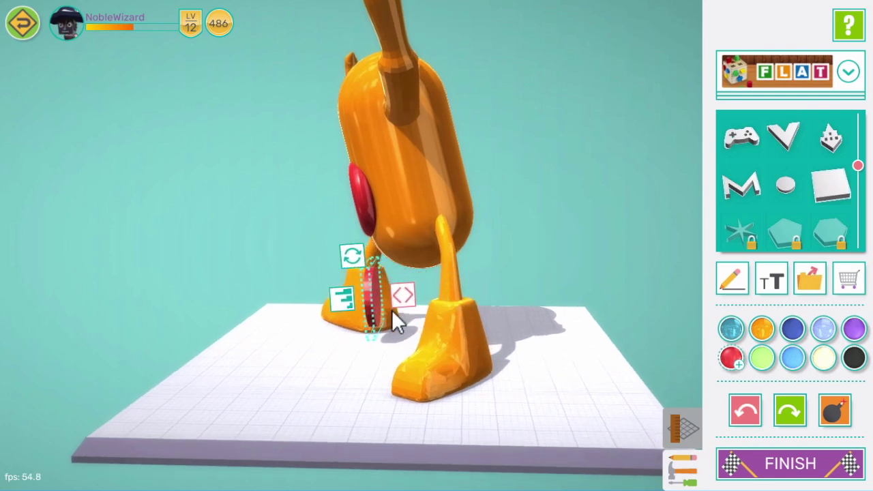
drag(399, 295, 440, 209)
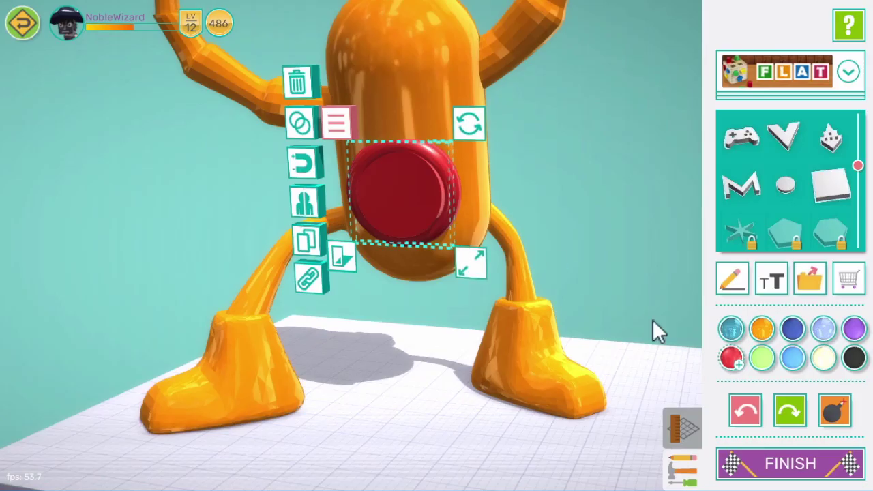
drag(652, 295, 528, 292)
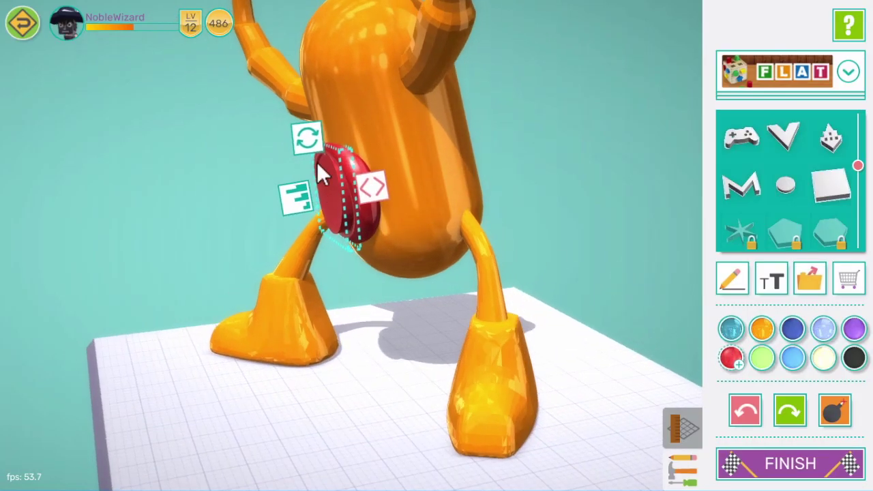
drag(293, 143, 368, 191)
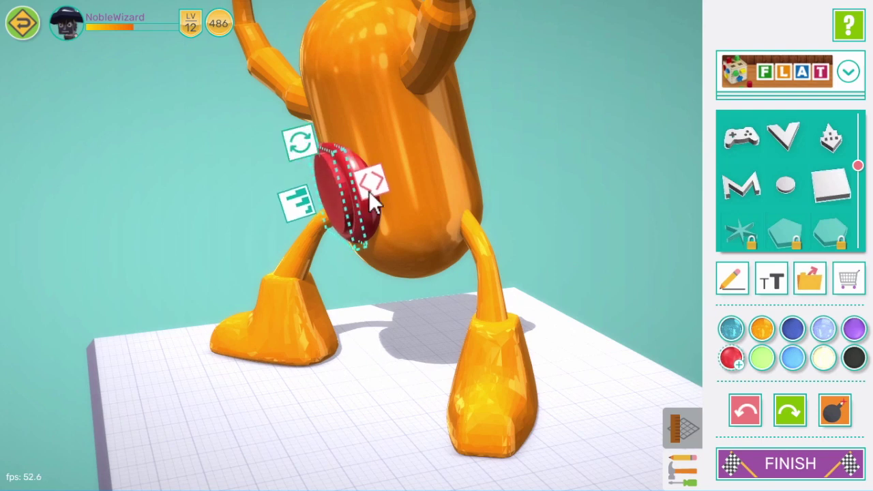
drag(379, 287, 479, 293)
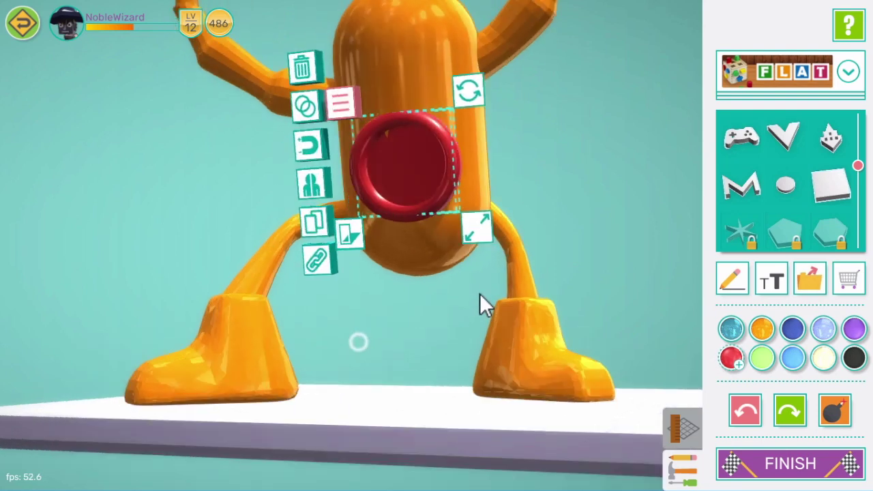
click(503, 99)
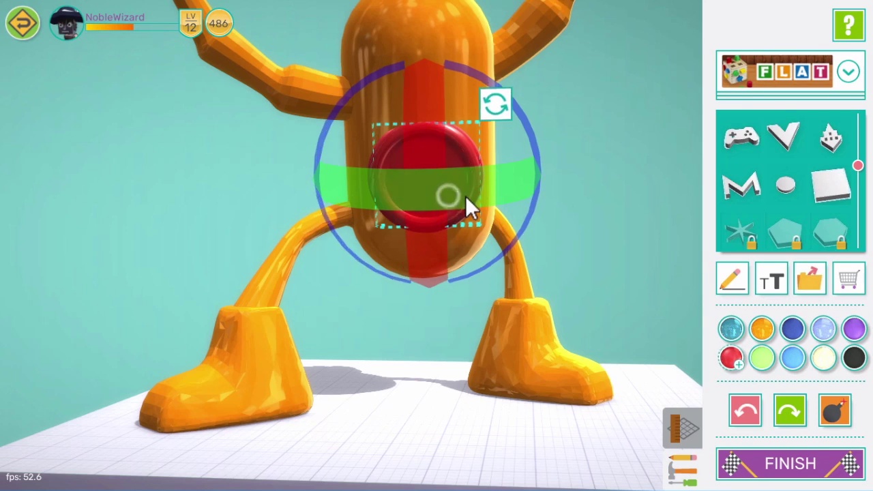
click(417, 333)
Paint the disc inside the red ring black to form the open mouth.
drag(419, 335, 398, 359)
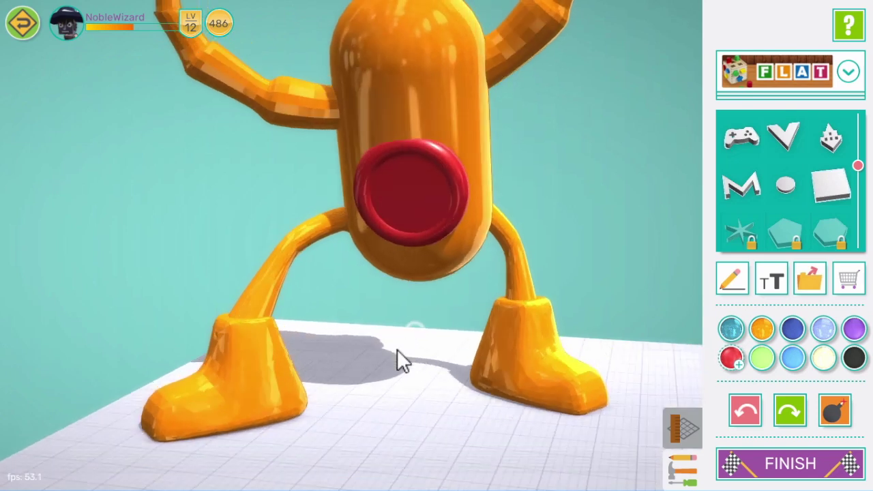
click(426, 215)
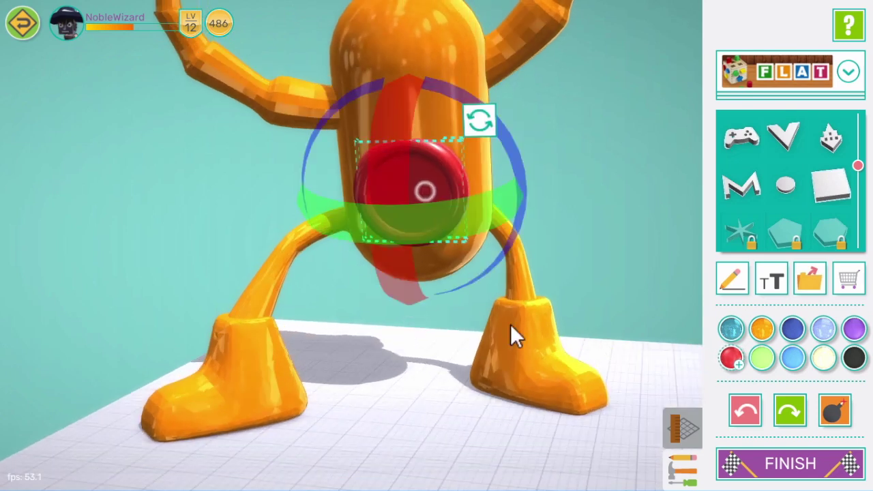
click(479, 121)
click(853, 362)
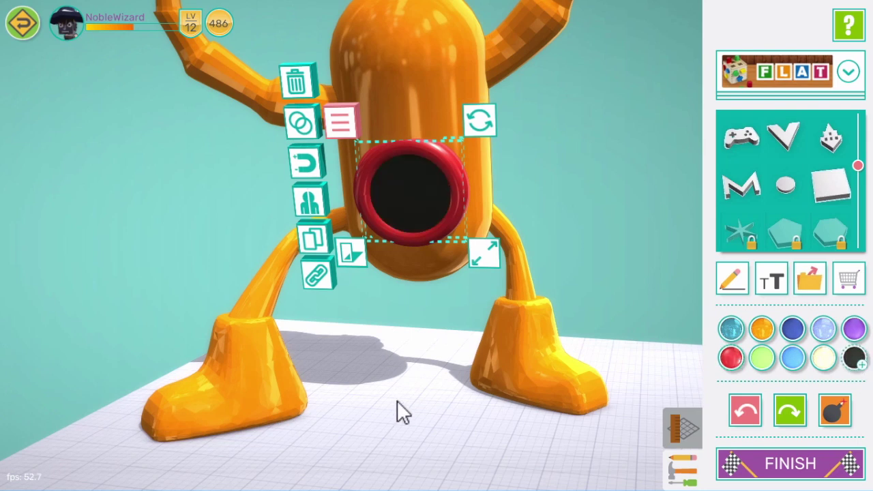
click(413, 355)
mouse_move(413, 355)
mouse_down()
mouse_move(387, 334)
mouse_move(370, 418)
mouse_move(359, 425)
mouse_move(380, 411)
mouse_up()
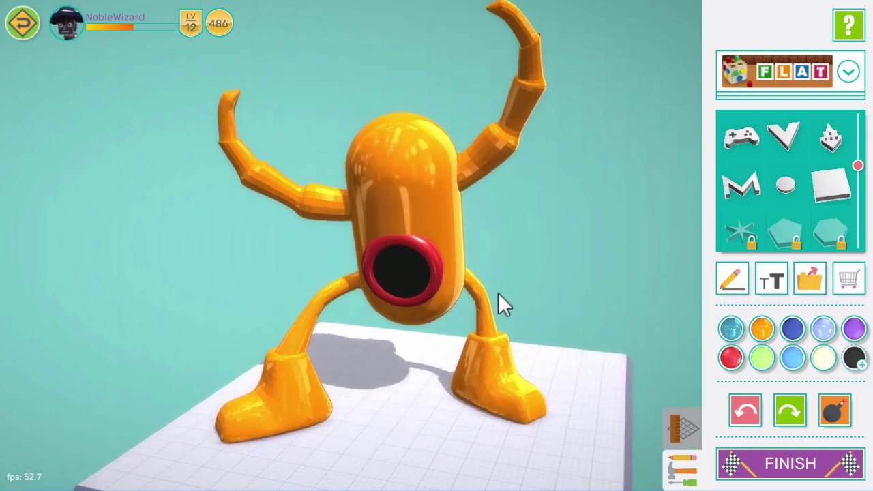
click(808, 95)
Add a Basic Shapes sphere on the upper body, shrink it and colour it cream-white.
click(770, 176)
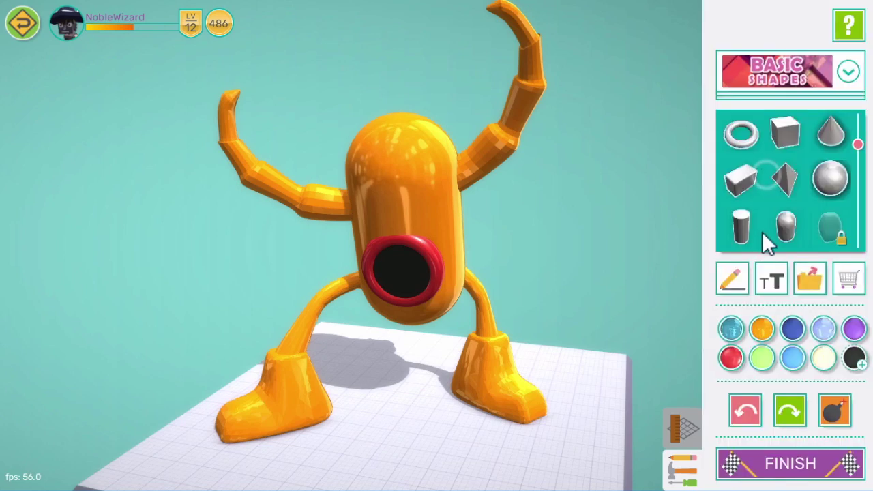
click(835, 180)
drag(631, 307, 588, 340)
drag(402, 81, 369, 163)
mouse_move(389, 341)
mouse_down()
mouse_move(399, 380)
mouse_move(426, 367)
mouse_move(416, 379)
mouse_move(406, 351)
mouse_move(402, 441)
mouse_up()
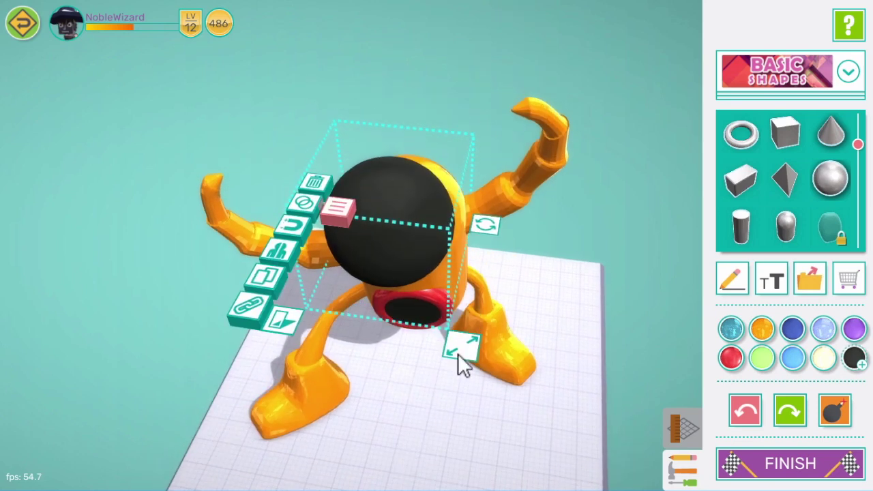
click(458, 352)
mouse_move(457, 351)
mouse_down()
mouse_move(388, 260)
mouse_move(397, 238)
mouse_move(357, 369)
mouse_move(295, 340)
mouse_move(390, 341)
mouse_move(419, 331)
mouse_up()
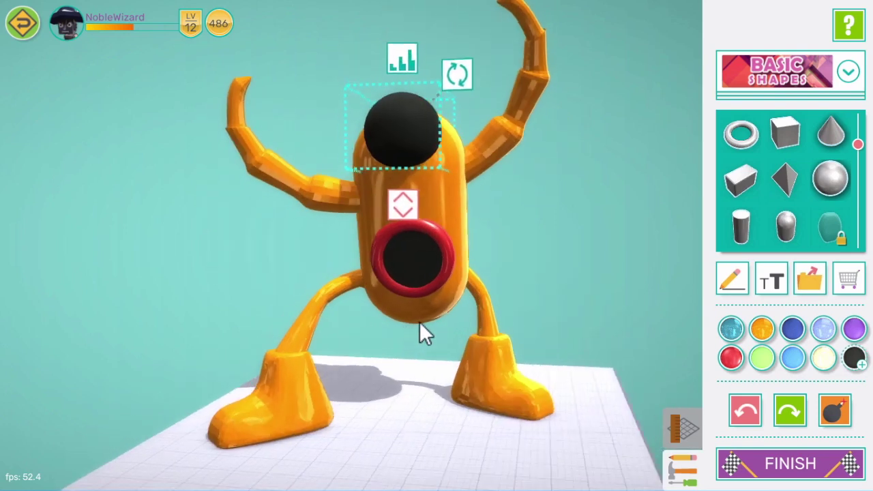
drag(425, 119, 428, 124)
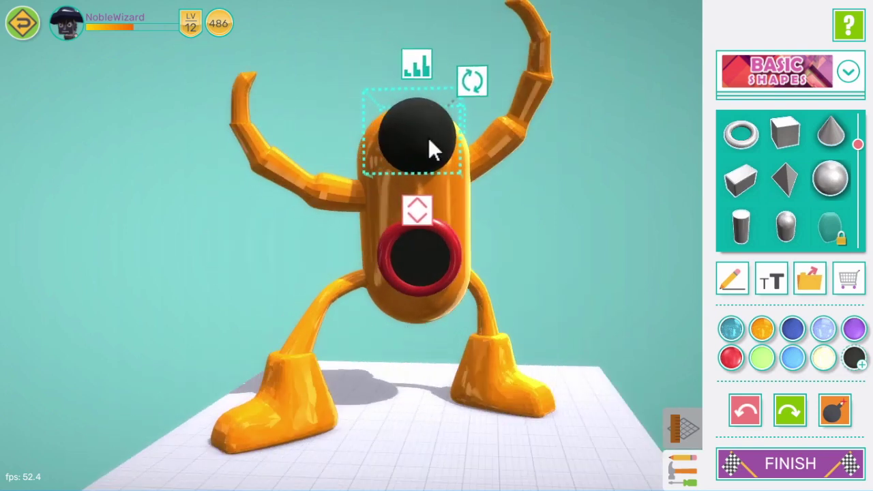
click(825, 359)
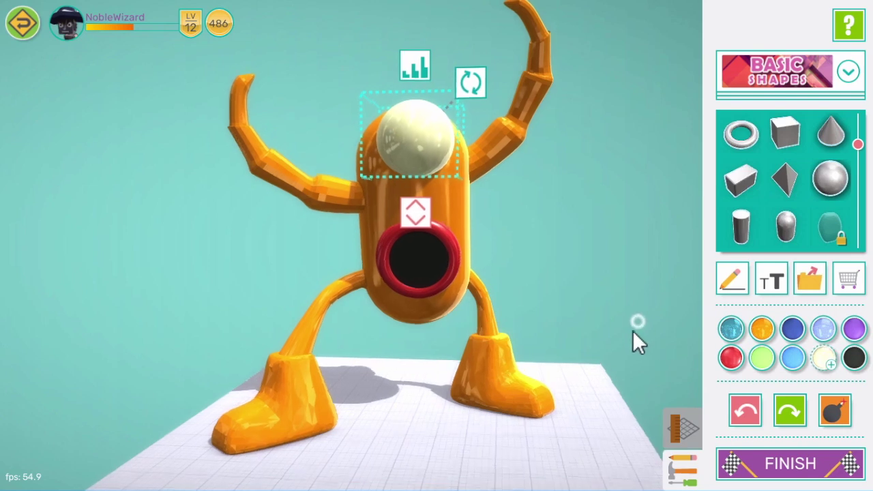
mouse_move(632, 332)
mouse_down()
mouse_move(609, 383)
mouse_move(466, 374)
mouse_up()
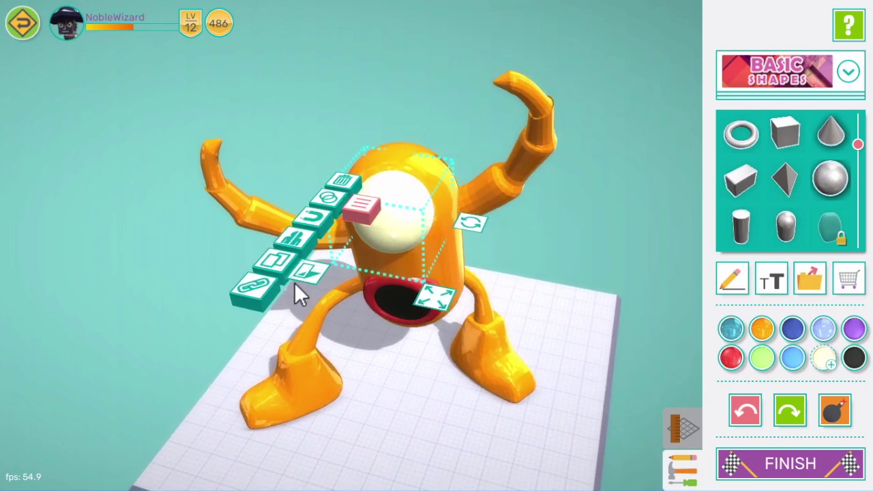
Duplicate the cream sphere, shrink the copy, colour it black and set it on the eyeball.
click(281, 266)
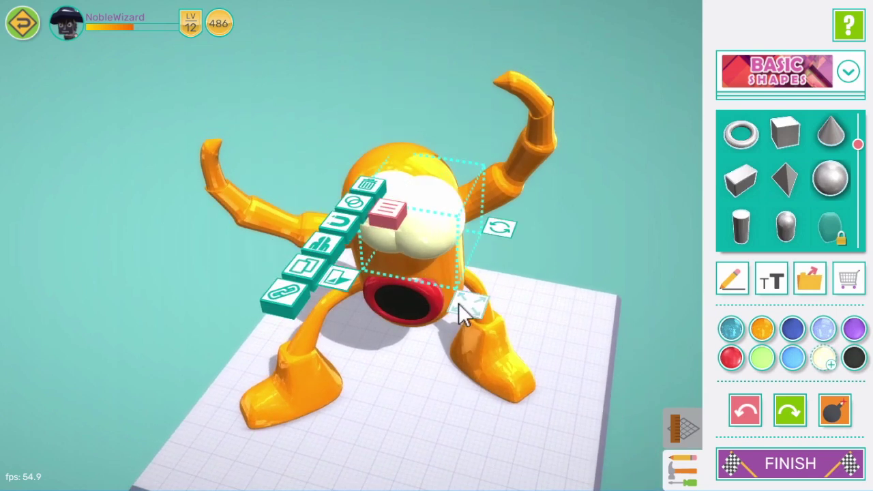
drag(462, 315, 450, 297)
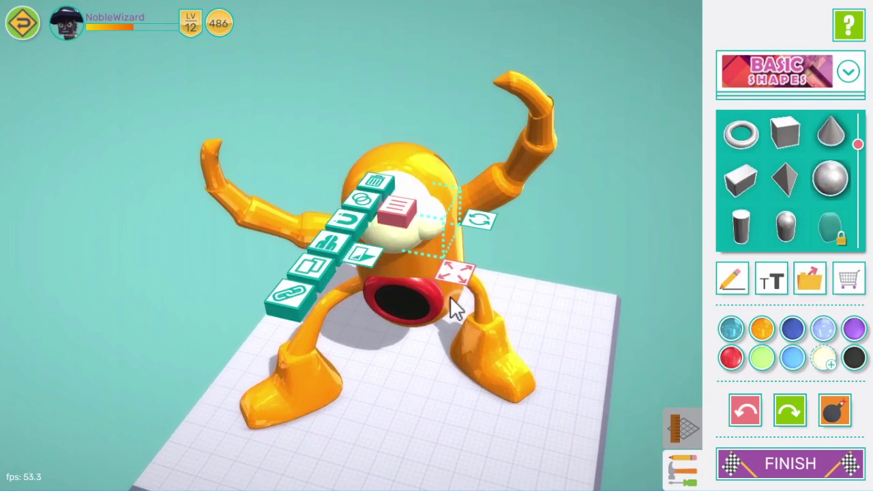
click(854, 358)
mouse_move(425, 227)
mouse_down()
mouse_move(423, 246)
mouse_move(418, 229)
mouse_up()
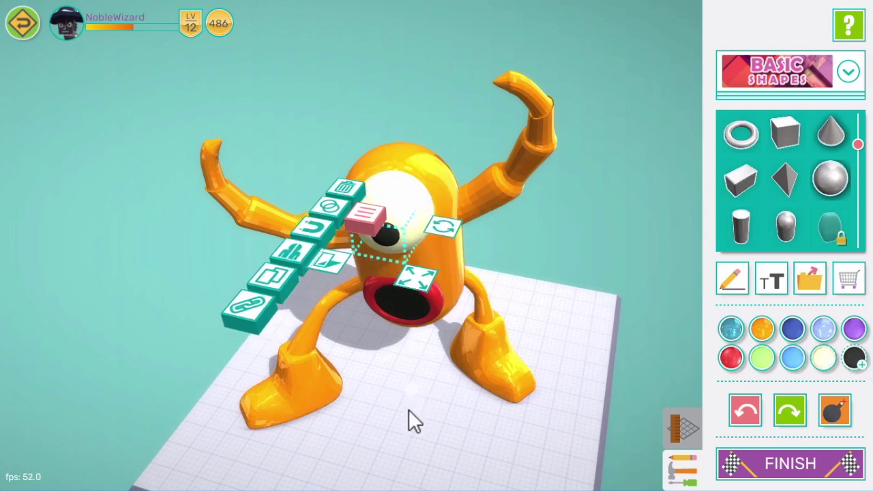
mouse_move(409, 409)
mouse_down()
mouse_move(396, 383)
mouse_move(413, 327)
mouse_move(380, 427)
mouse_move(398, 362)
mouse_move(110, 369)
mouse_move(376, 342)
mouse_move(437, 350)
mouse_move(444, 366)
mouse_up()
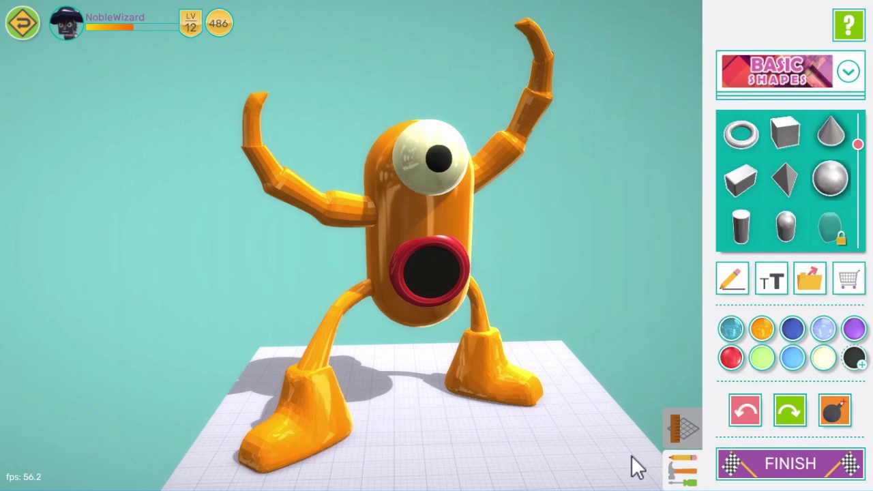
Finish the monster design to bring up the publishing screen.
click(793, 476)
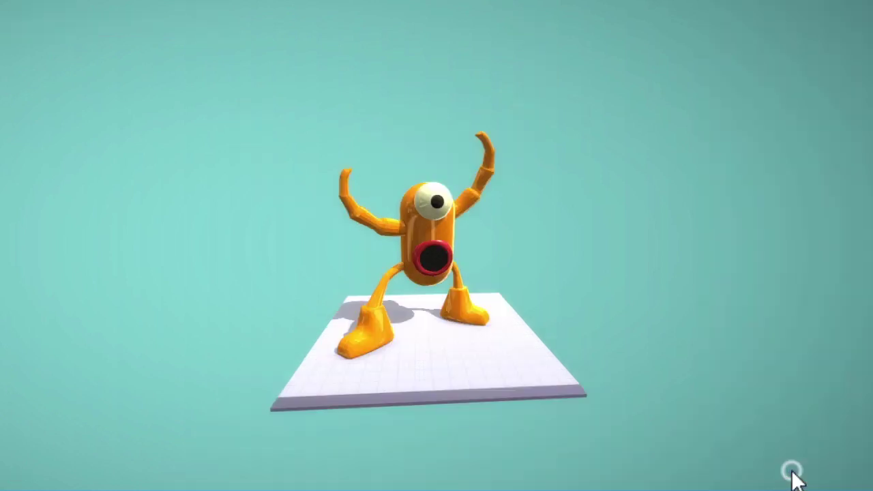